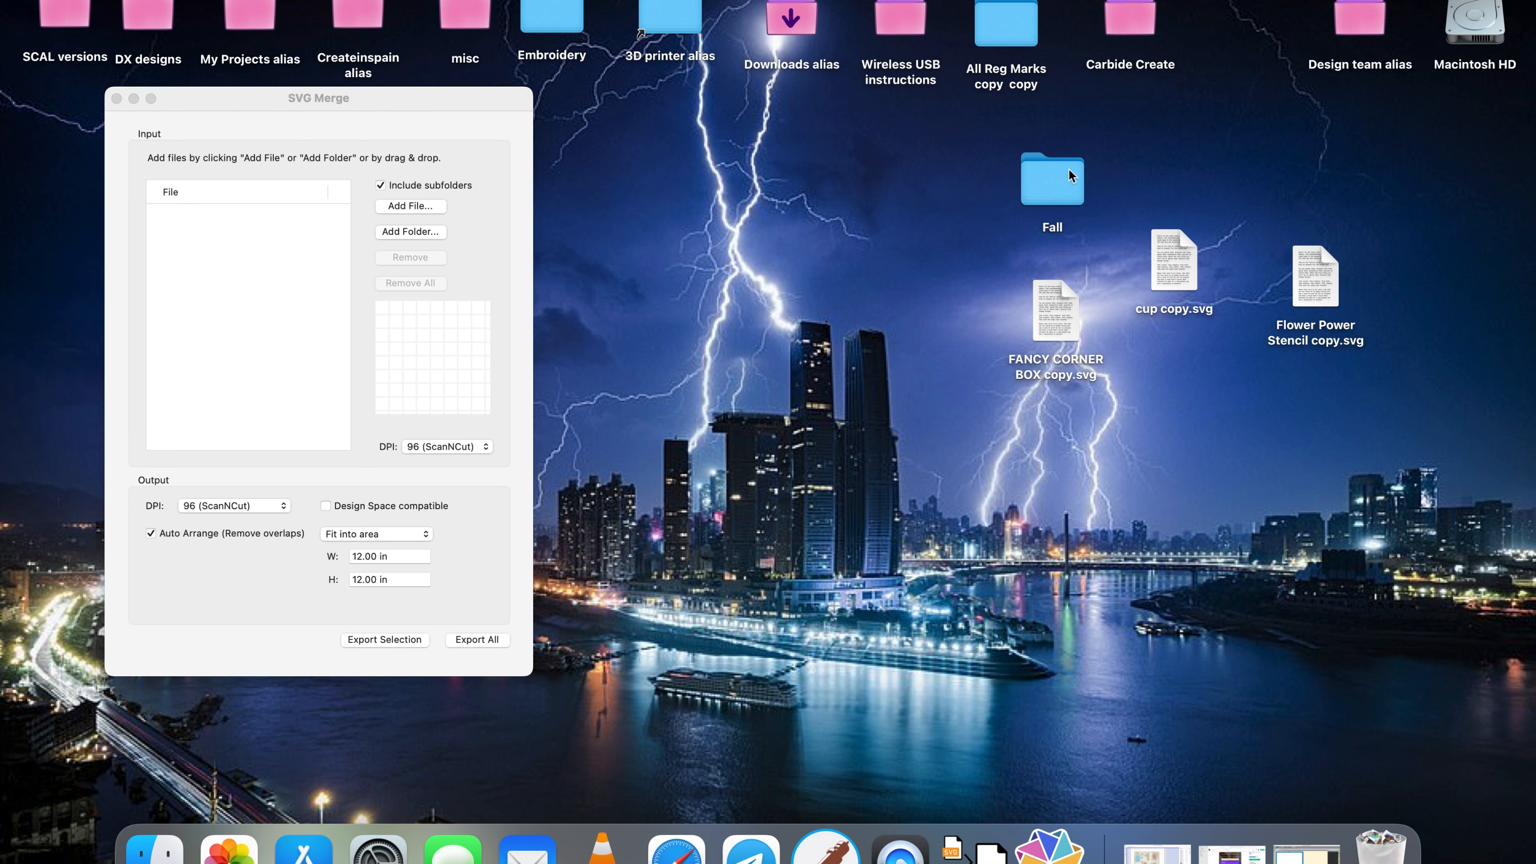
- Add the desktop's Fall folder to the SVG Merge input list and select all four of its SVG files
left_click_drag(1055, 190, 234, 273)
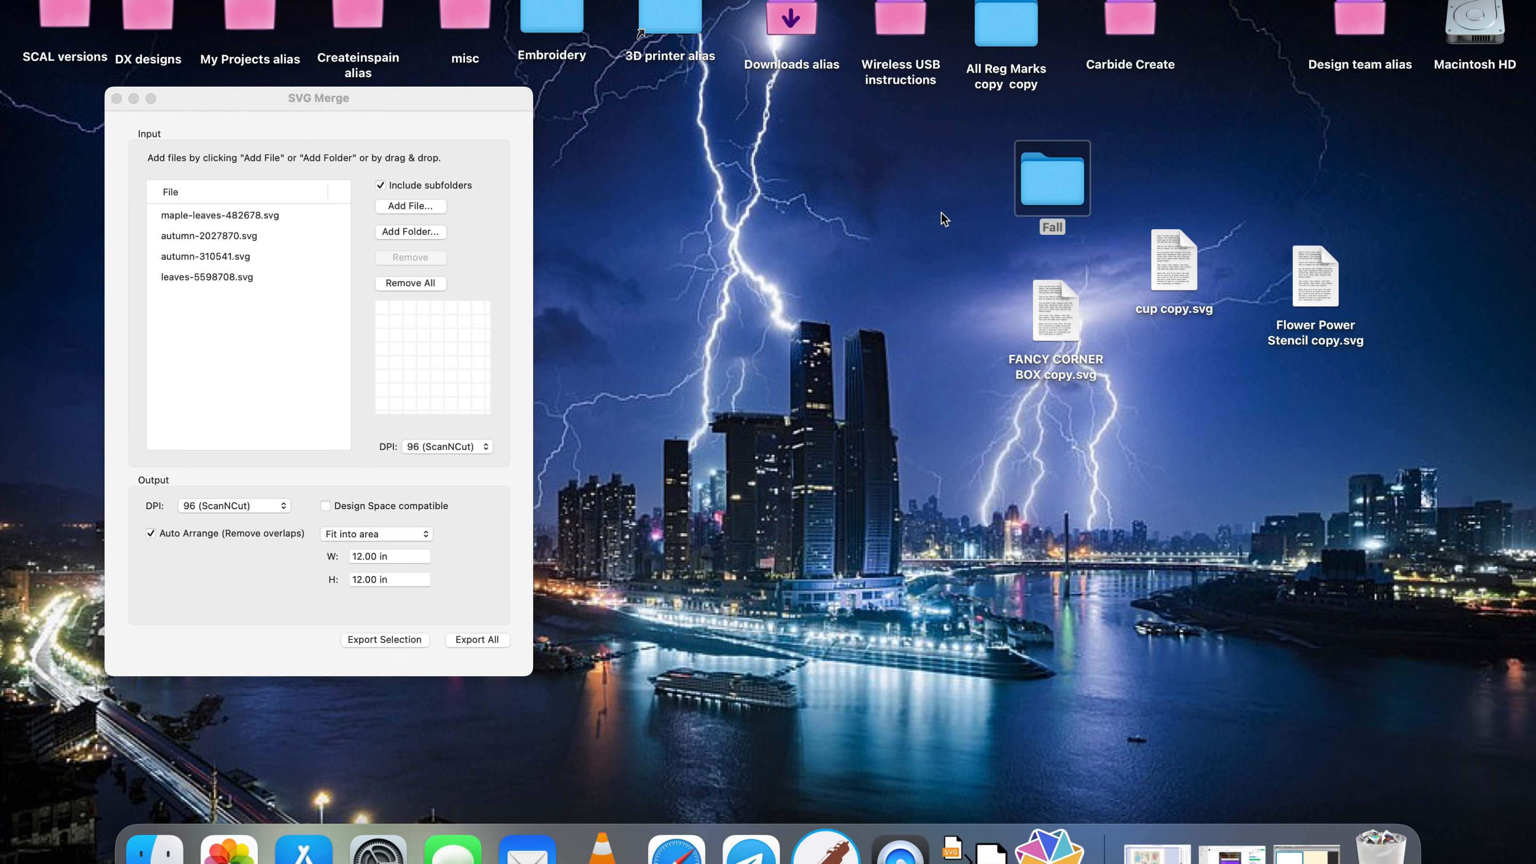
left_click(200, 214)
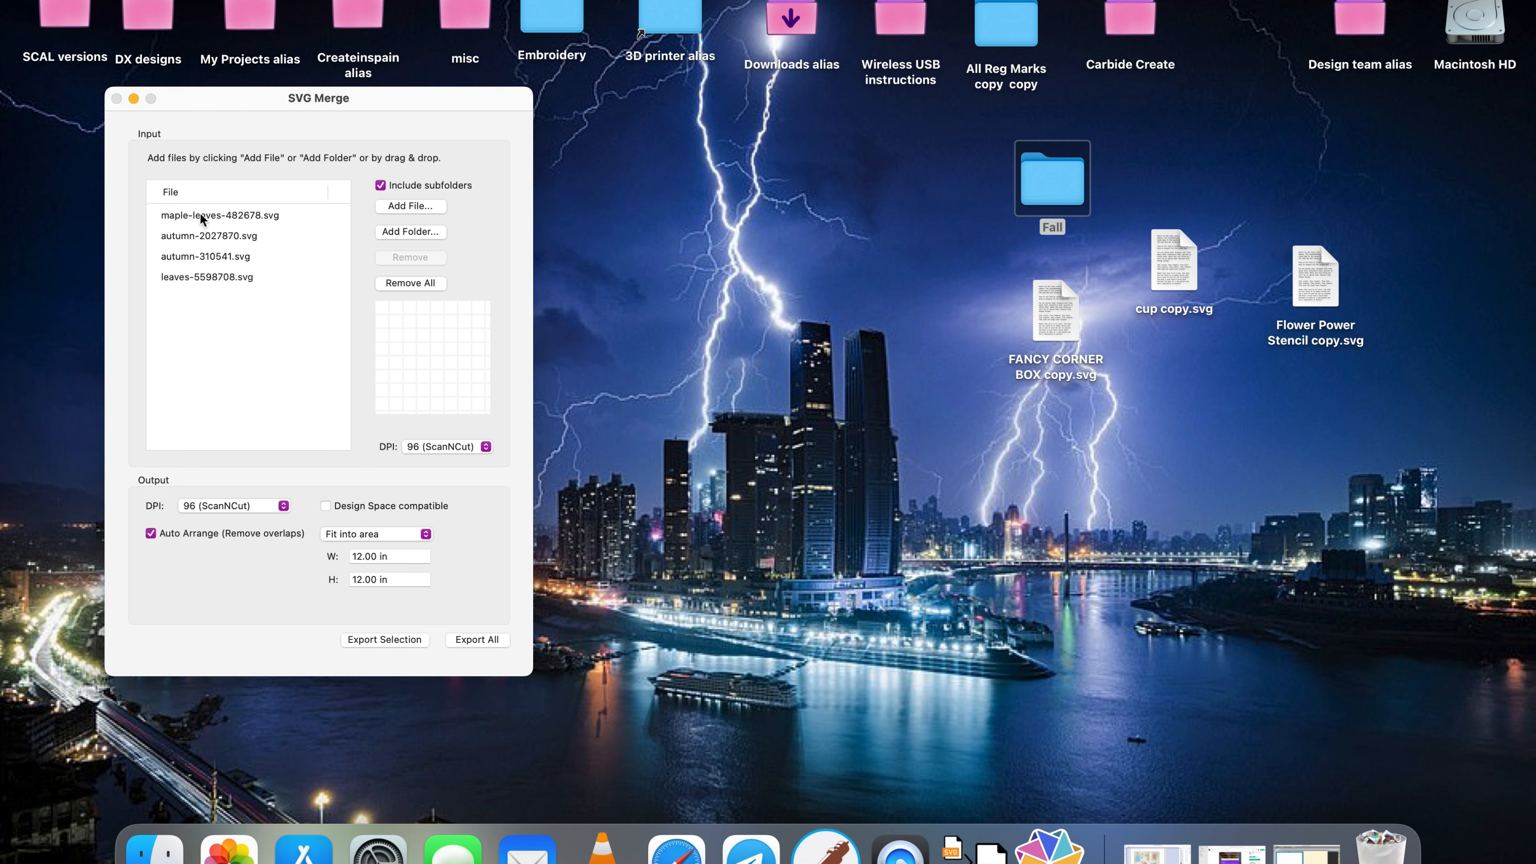
left_click(200, 215)
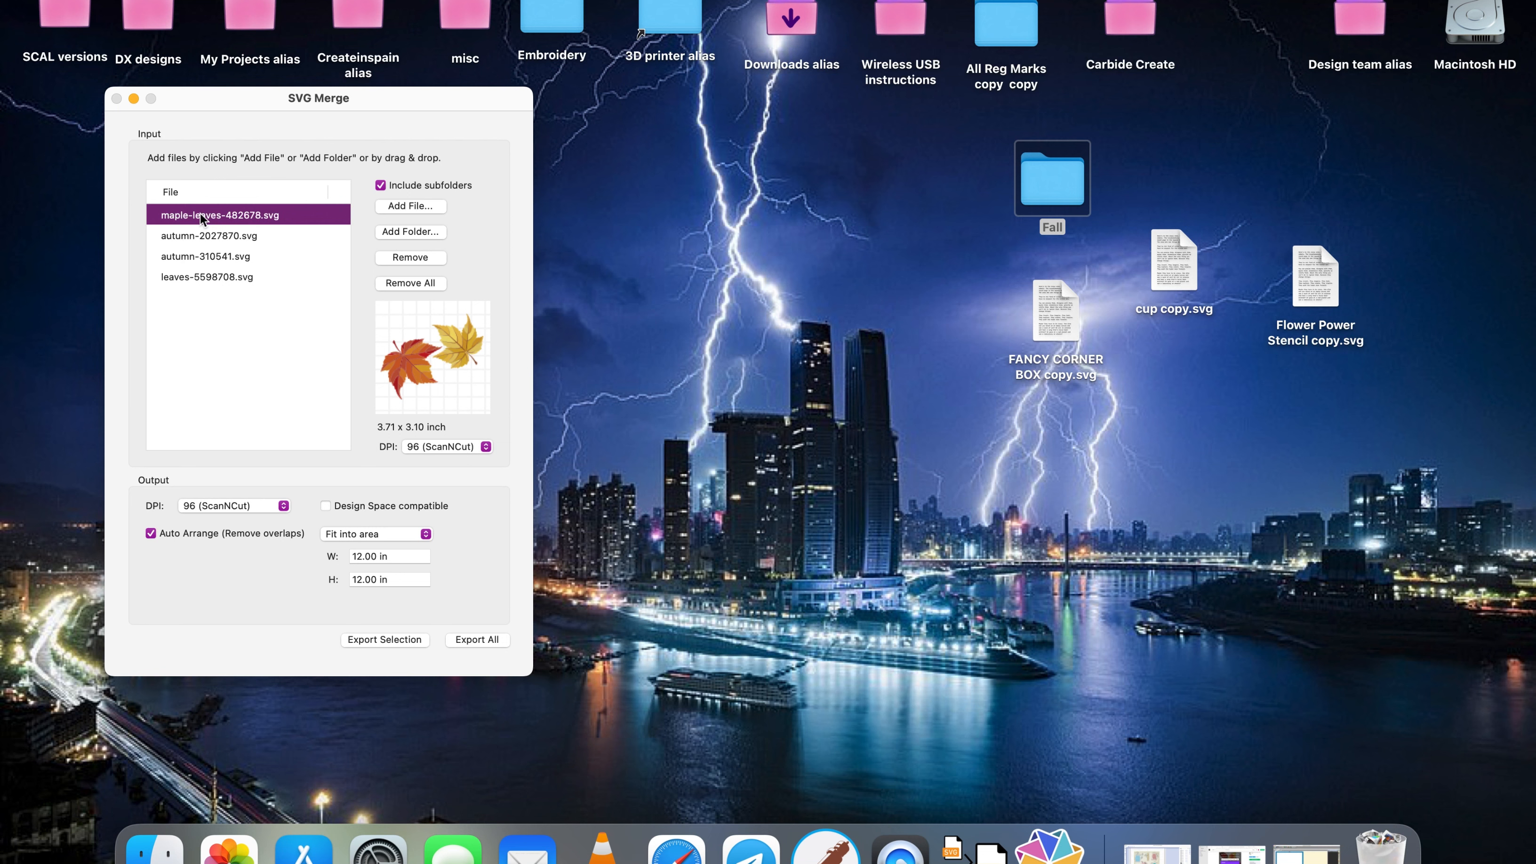
left_click(209, 236, "shift")
left_click(212, 257, "shift")
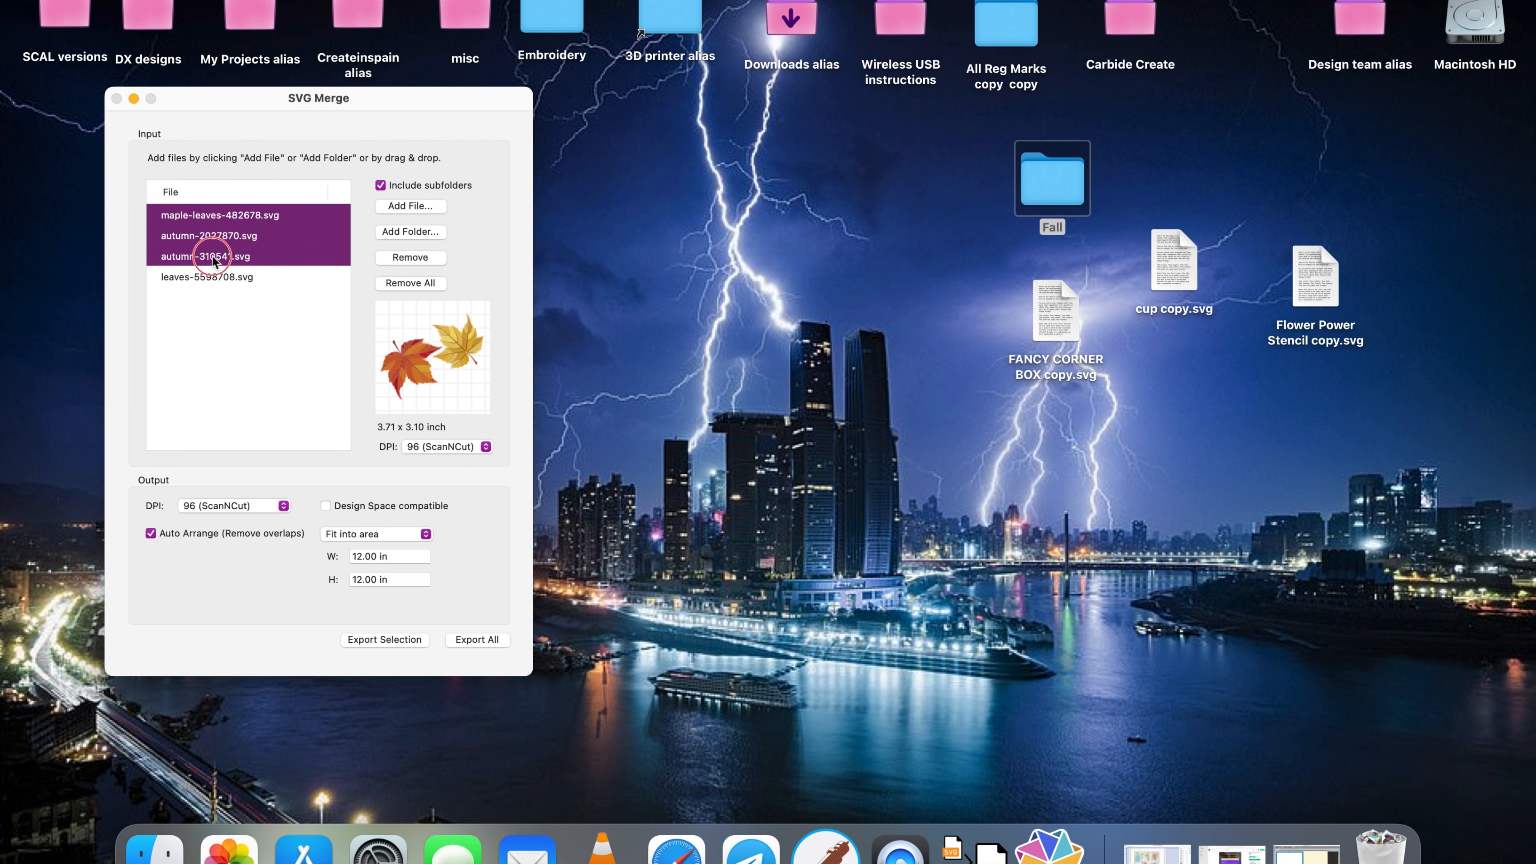
left_click(222, 280, "shift")
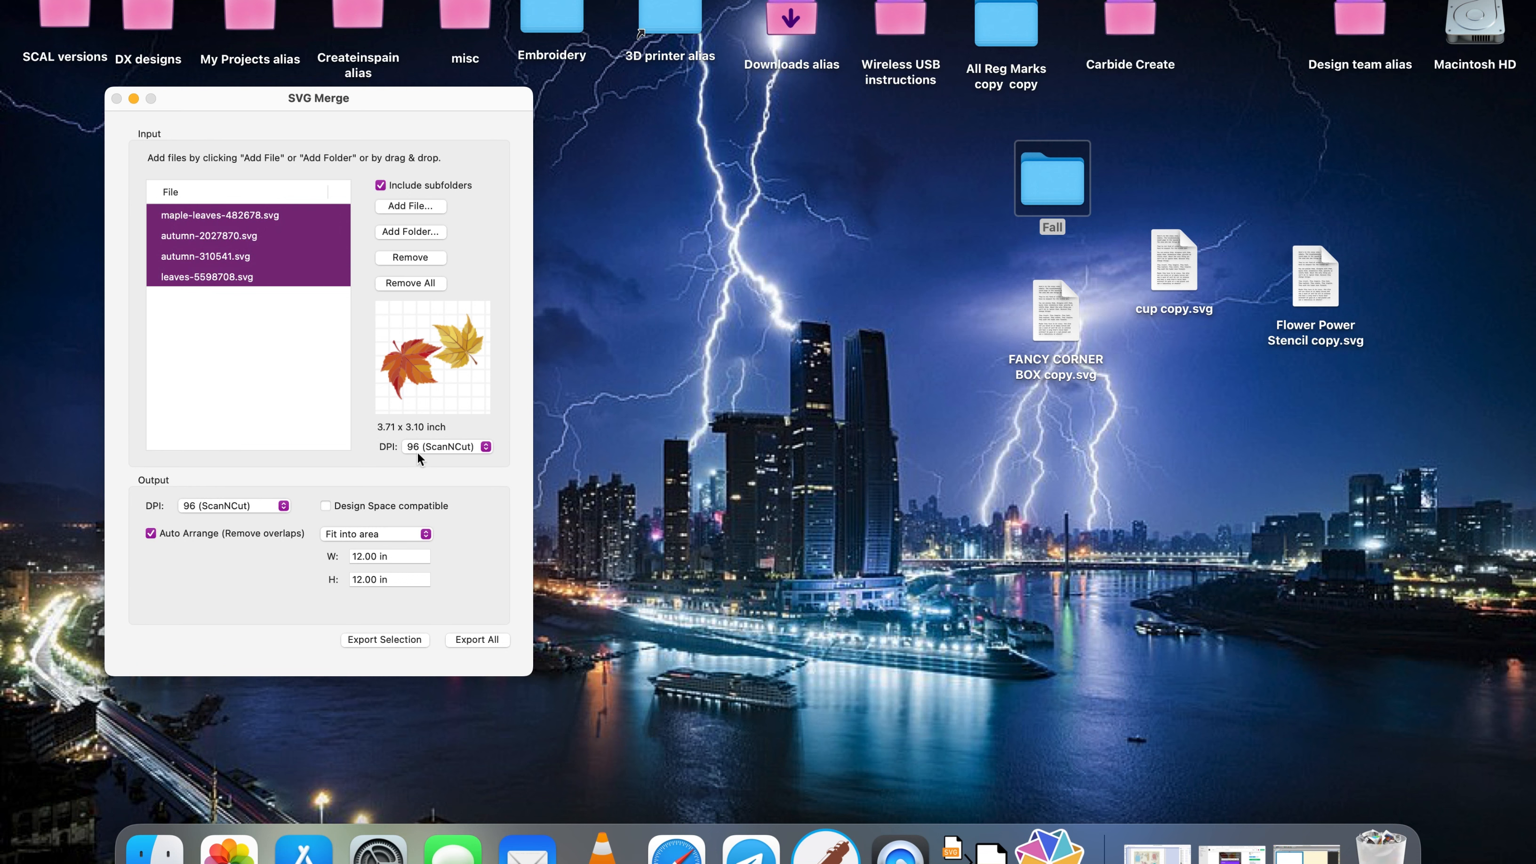
left_click(486, 447)
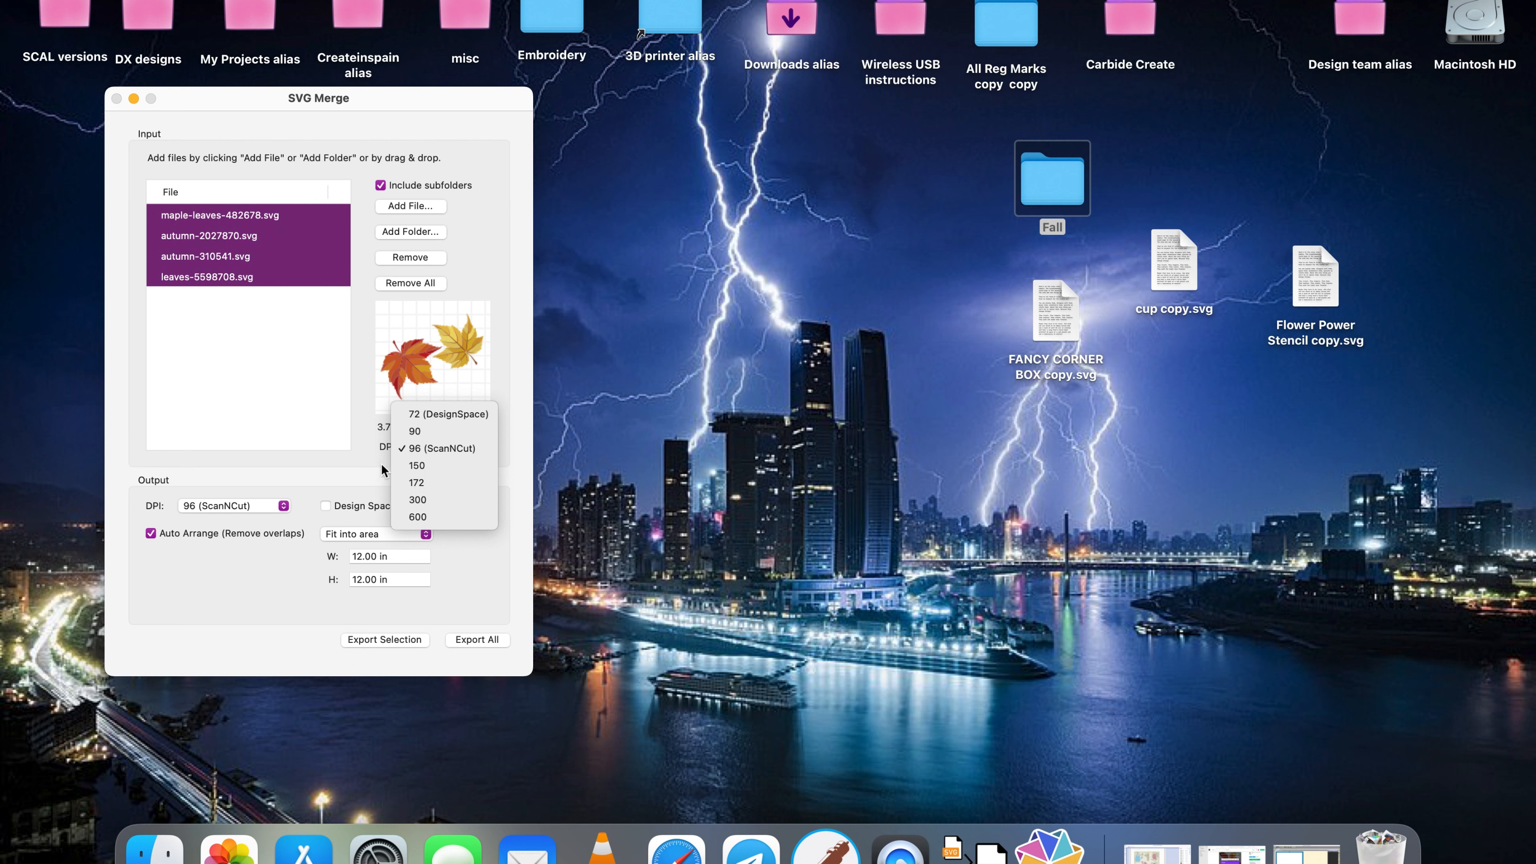
left_click(357, 462)
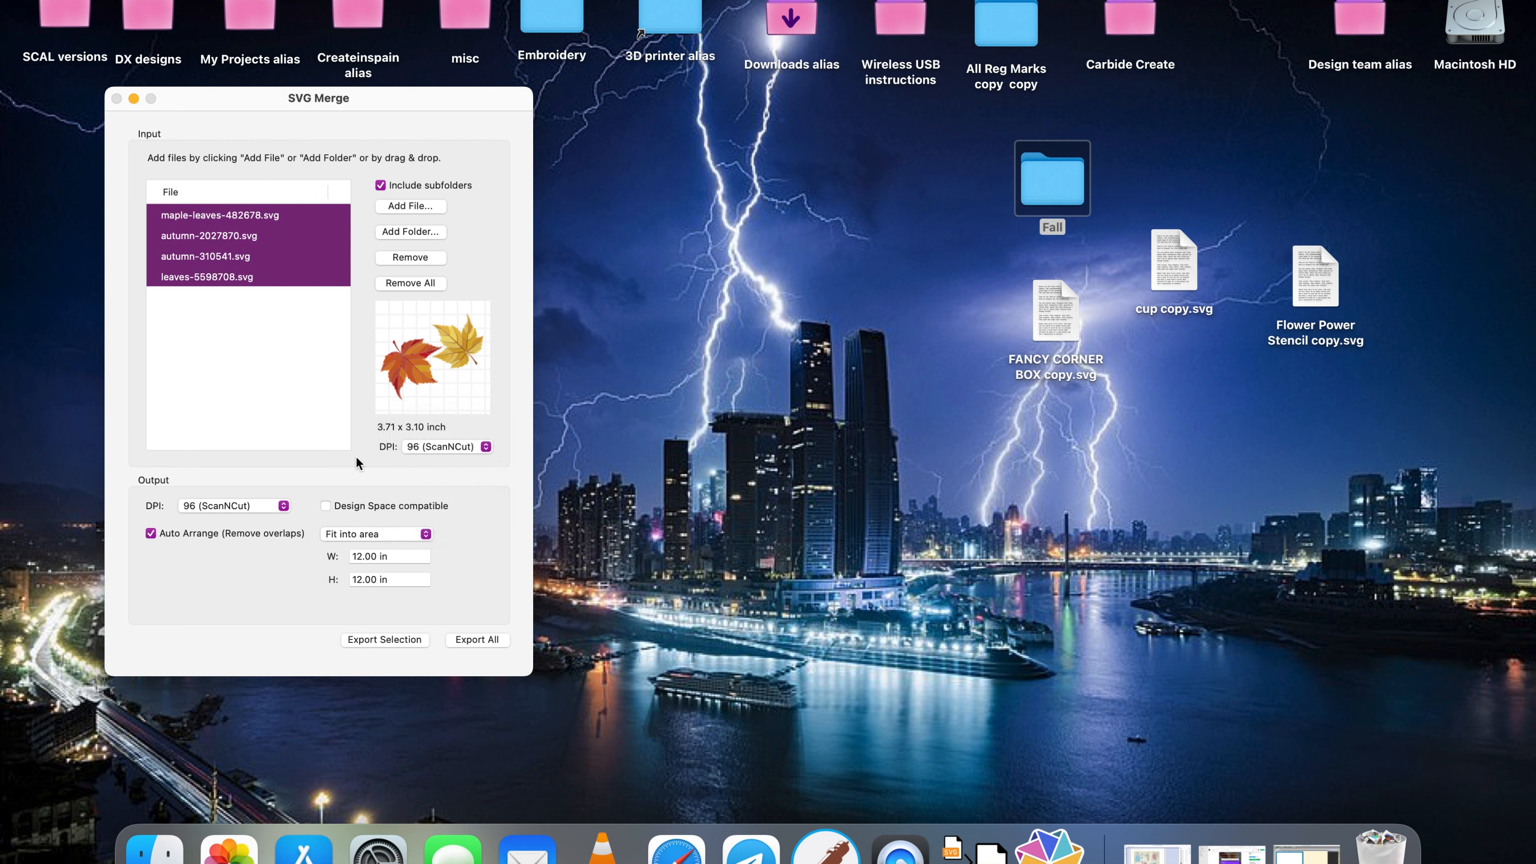
left_click(151, 534)
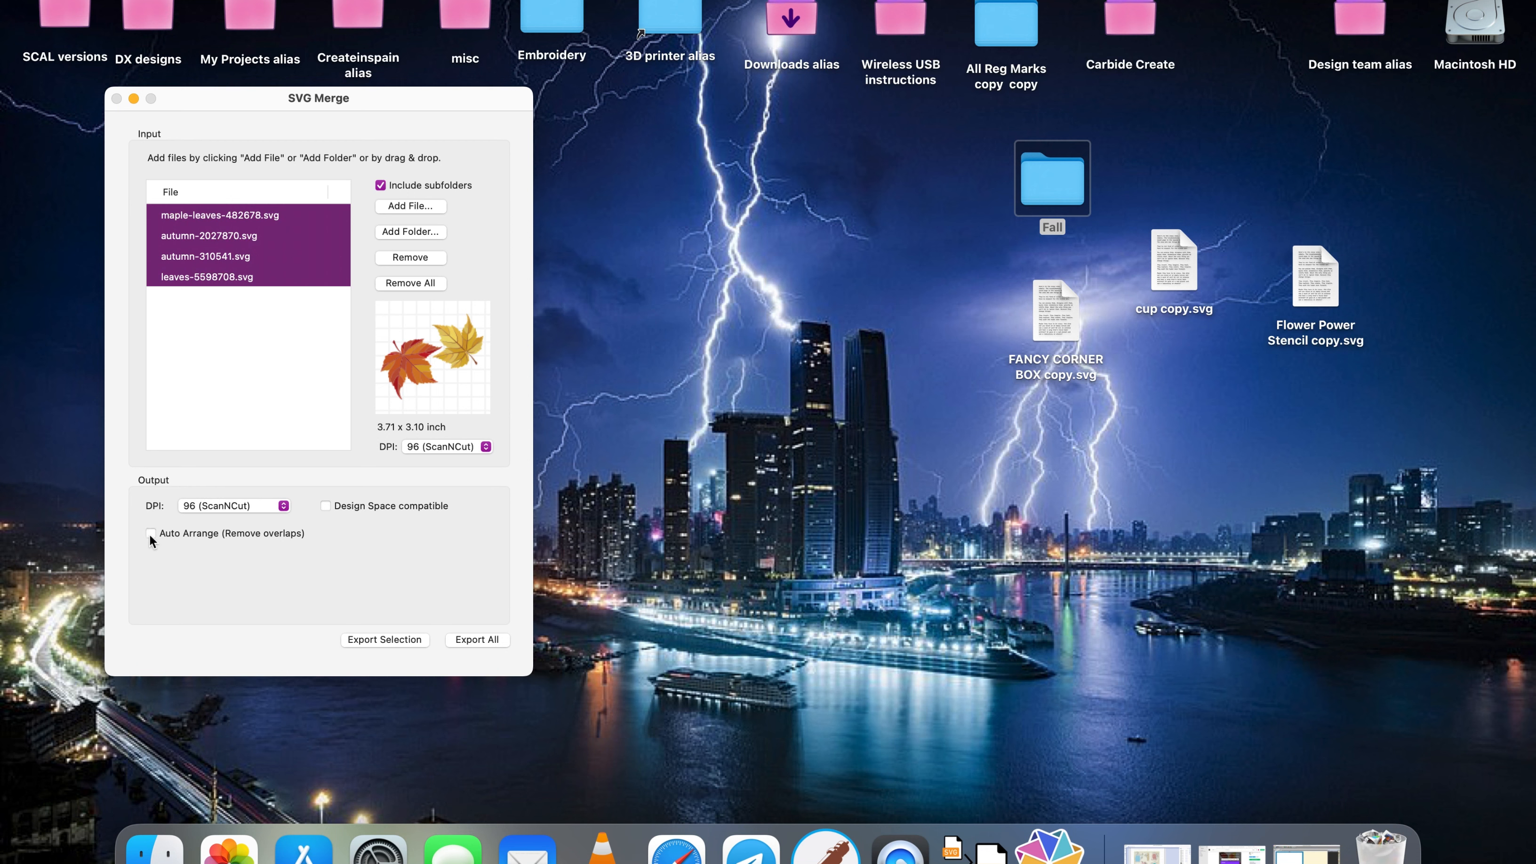
left_click(150, 534)
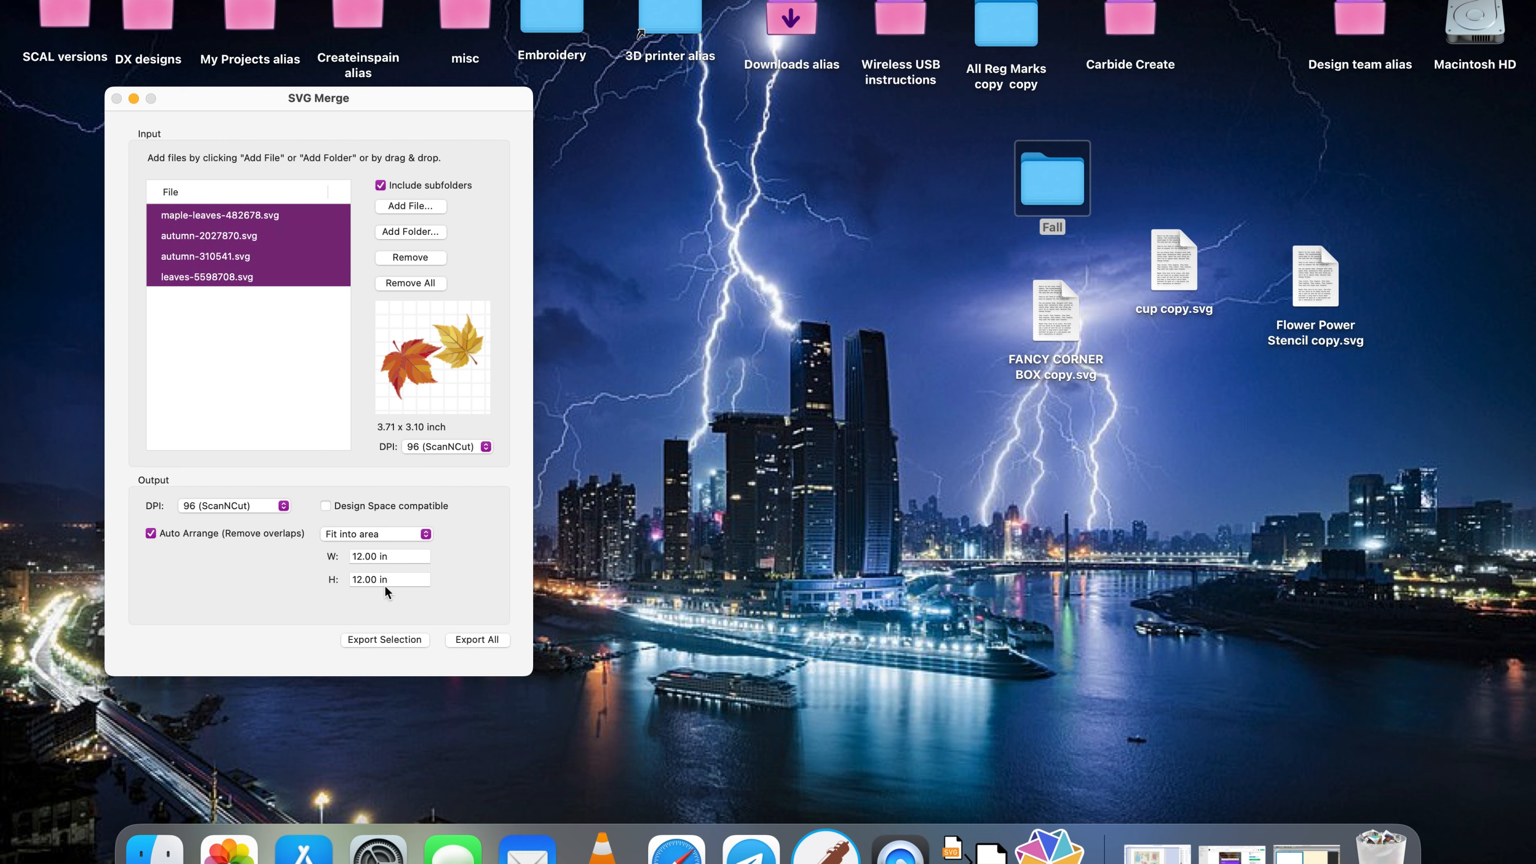
- Export the selected files as one merged SVG named 1 to the Desktop
left_click(385, 640)
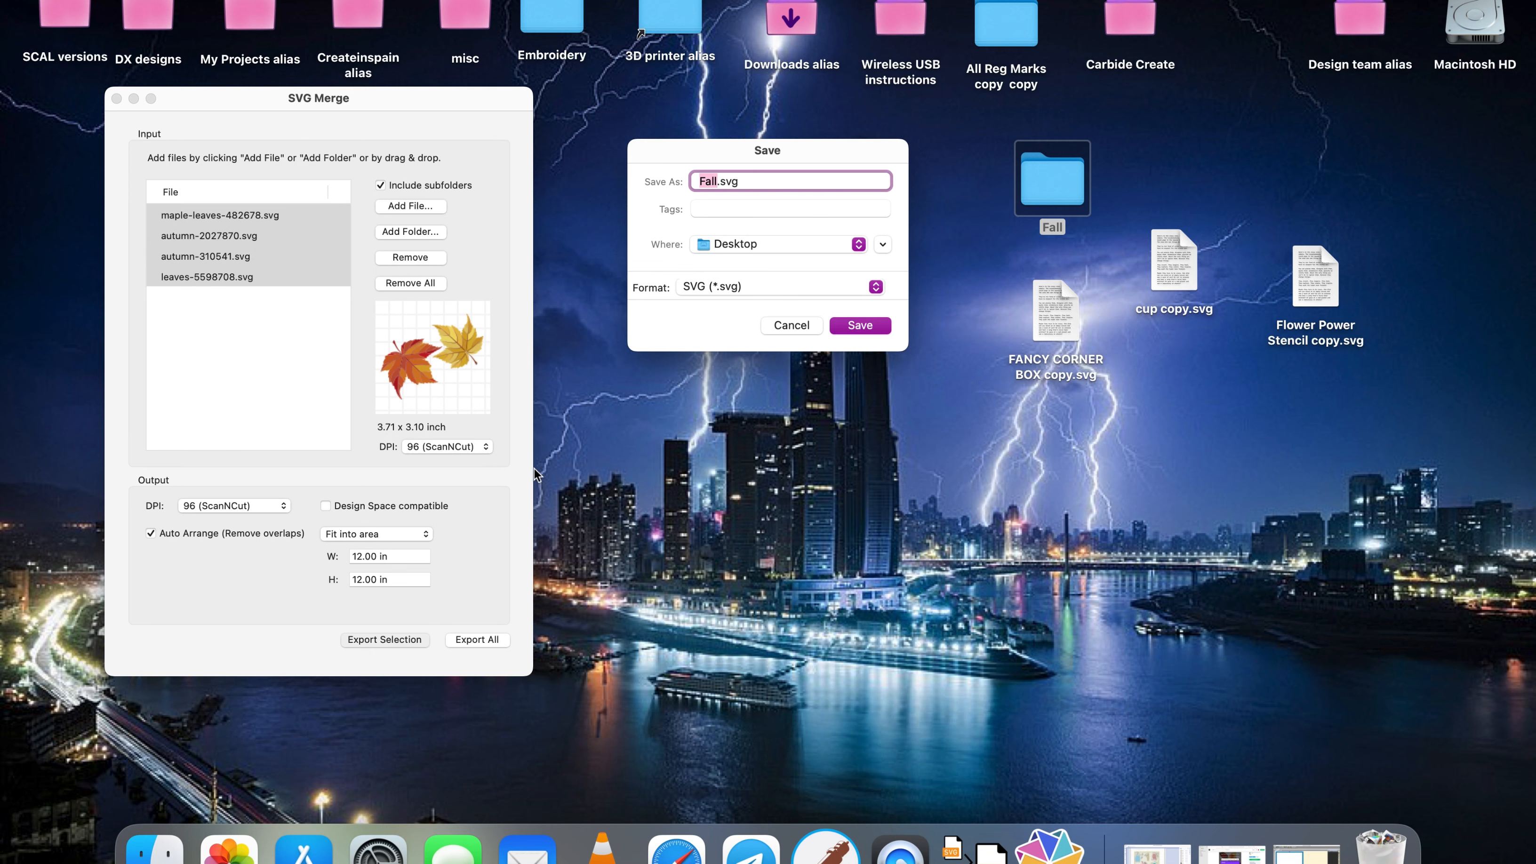
type("1")
left_click(860, 330)
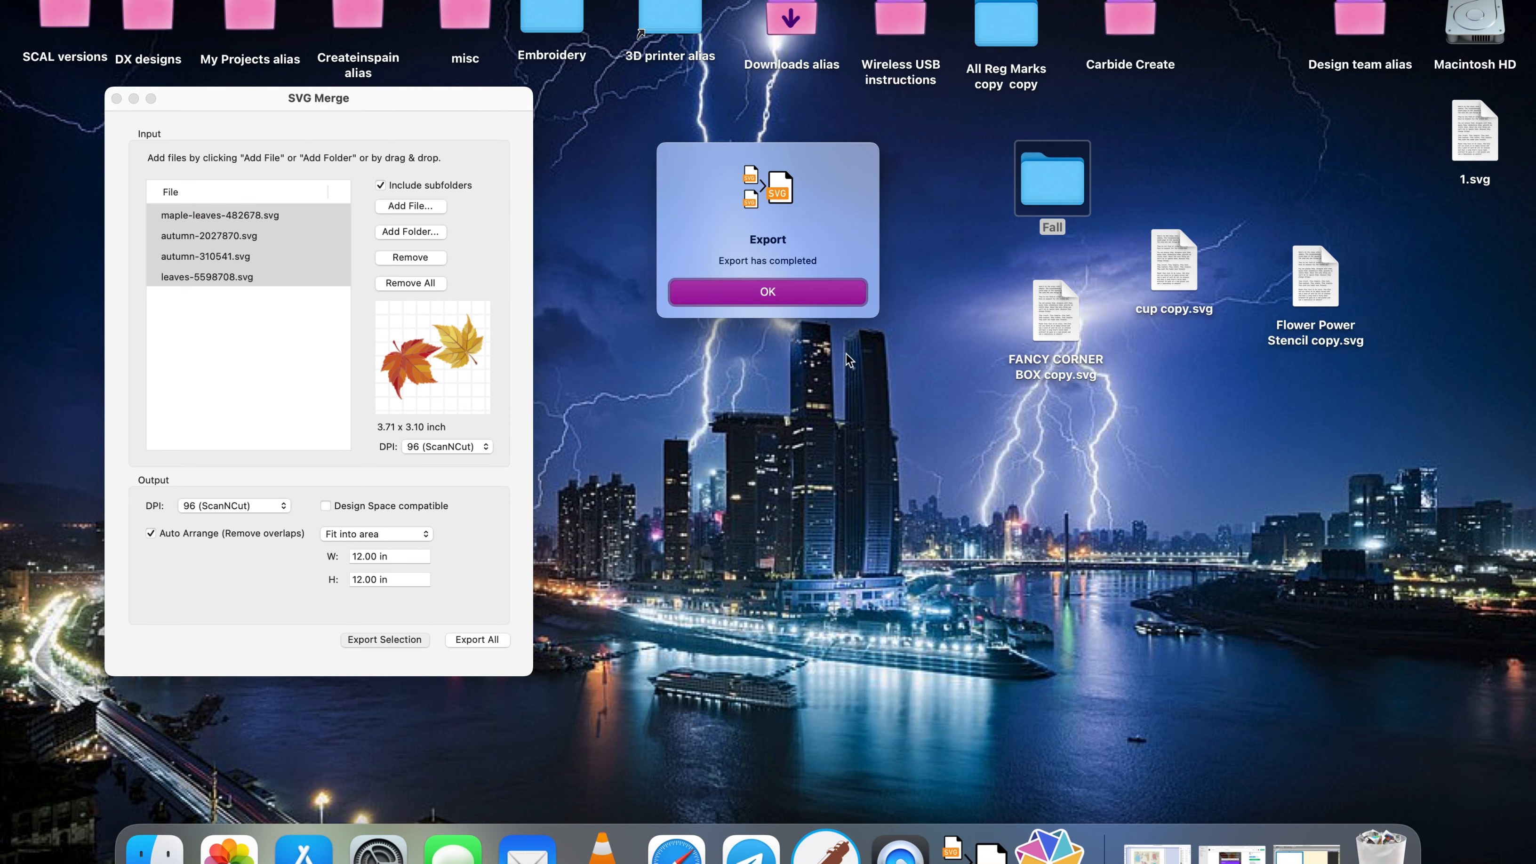
left_click(766, 292)
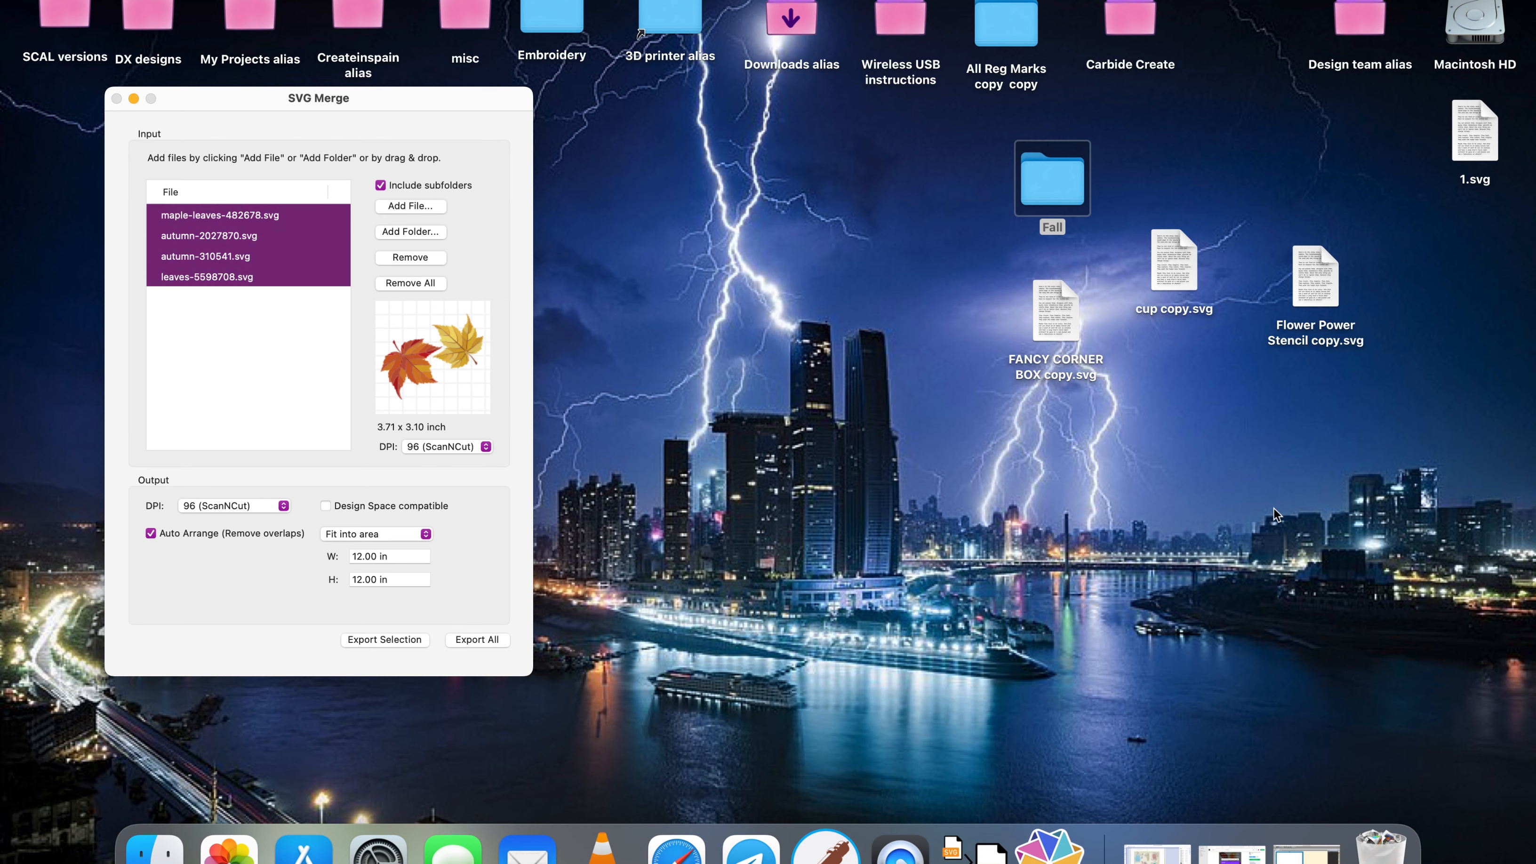
- Switch to Sure Cuts A Lot and import 1.svg from the Desktop onto the page
left_click(1305, 850)
left_click(340, 15)
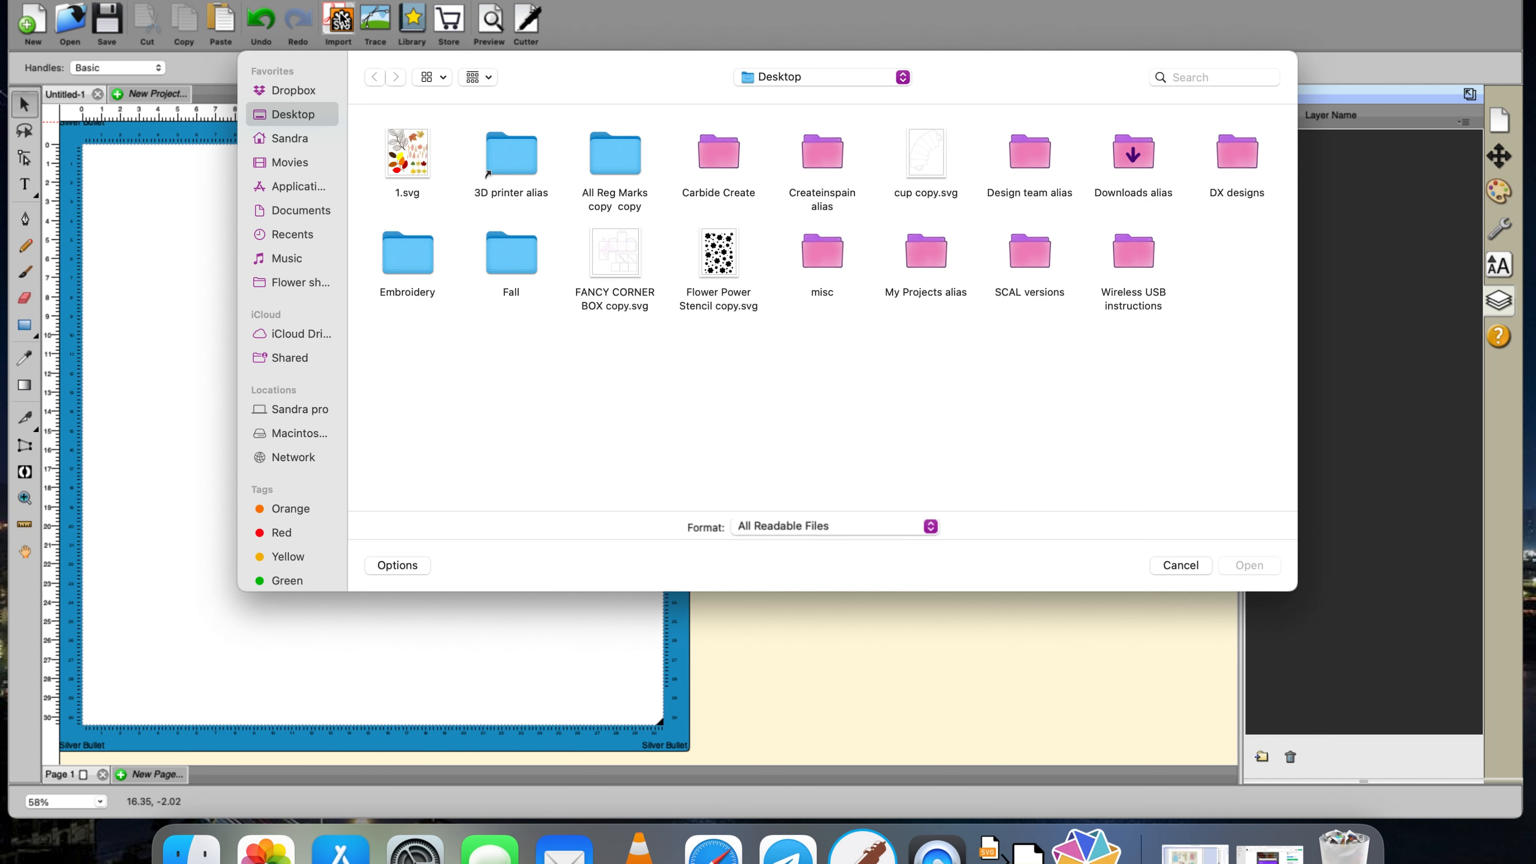
left_click(407, 154)
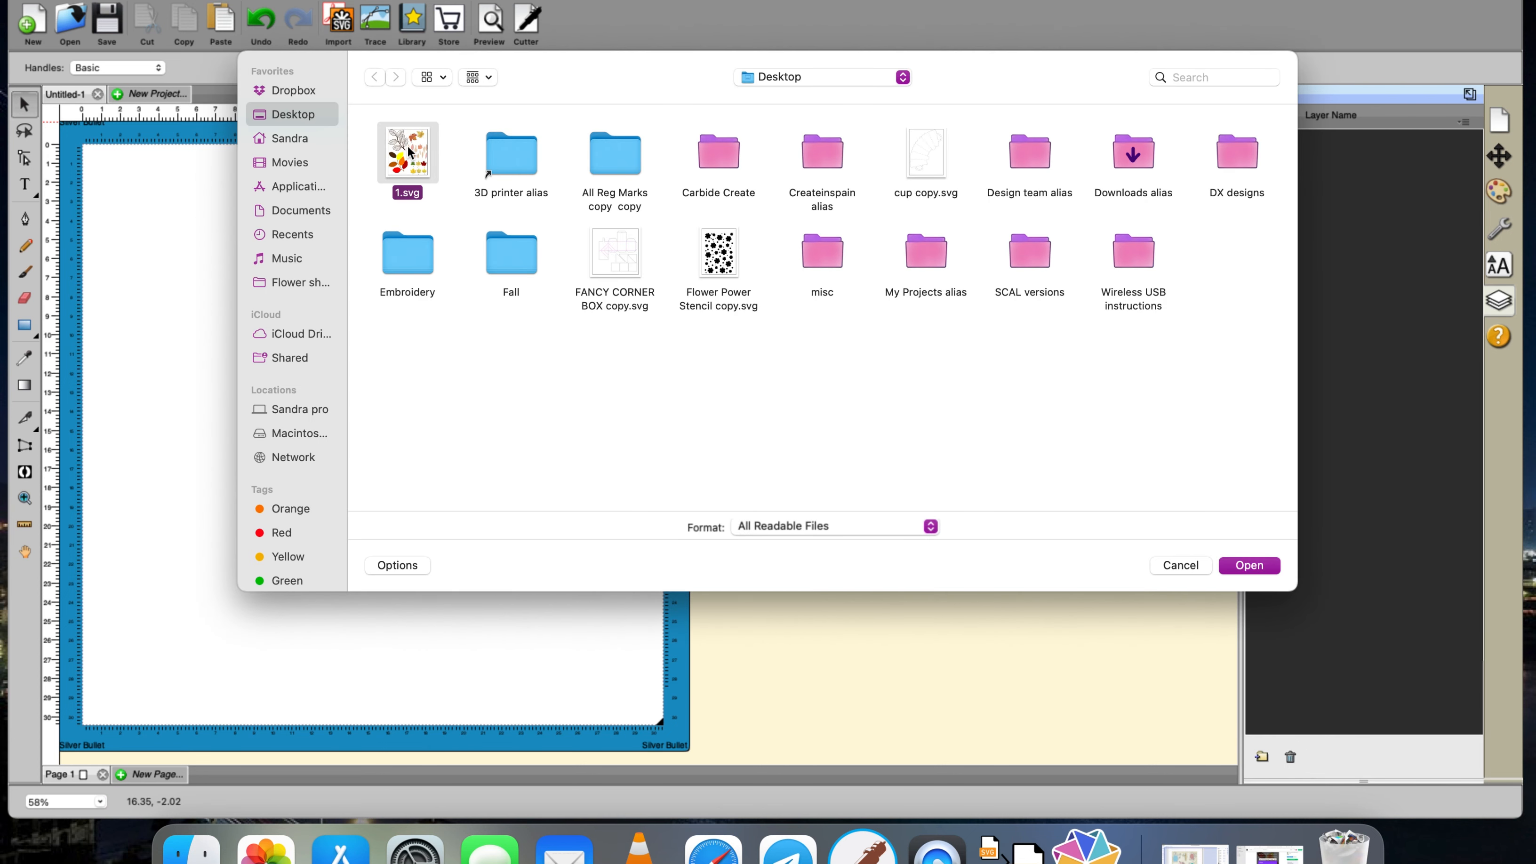
left_click(1250, 565)
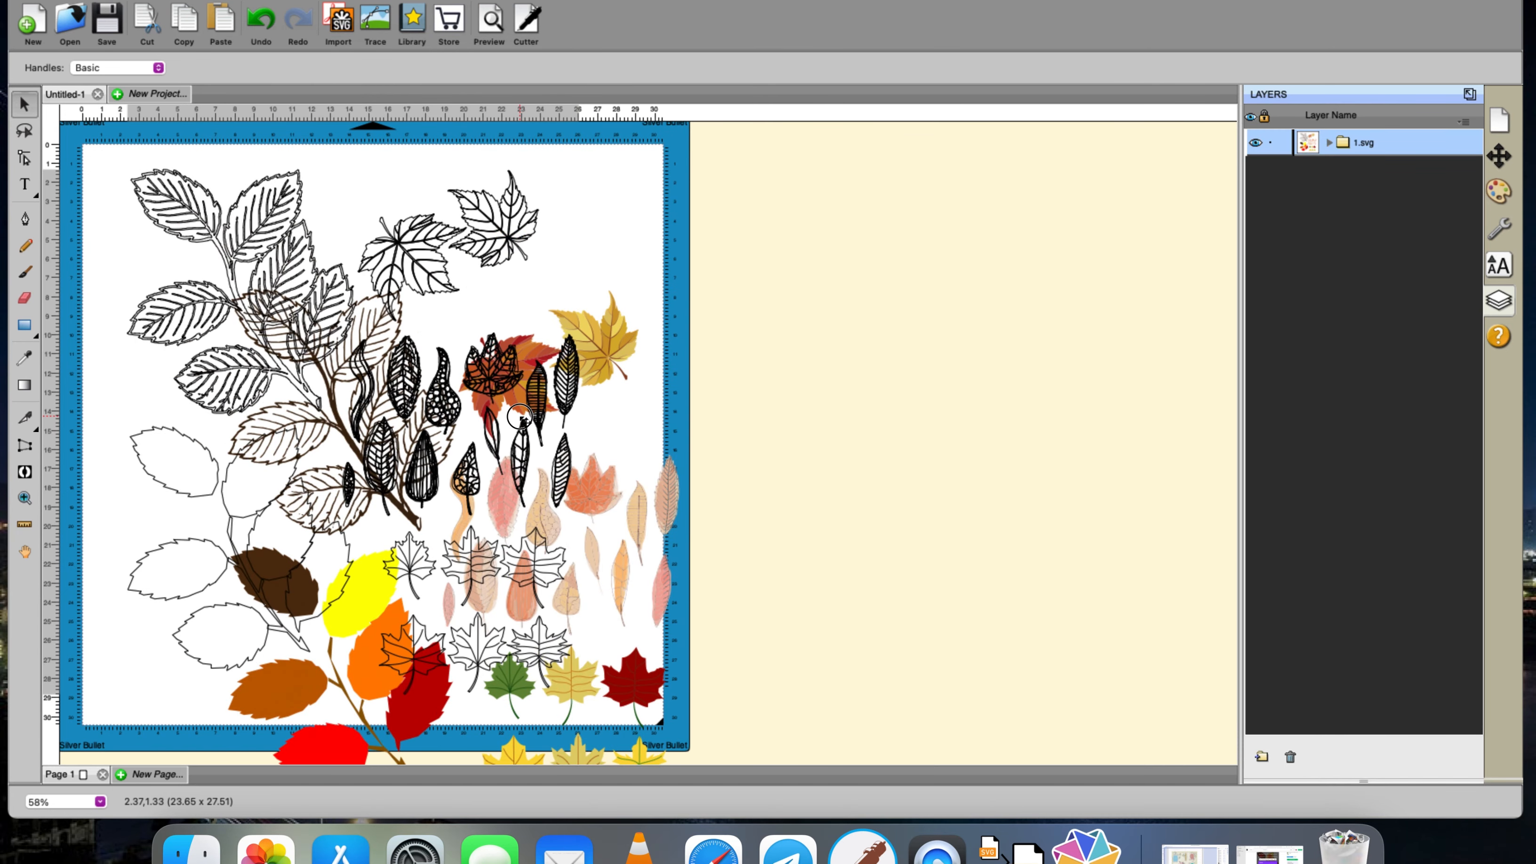
left_click(822, 464)
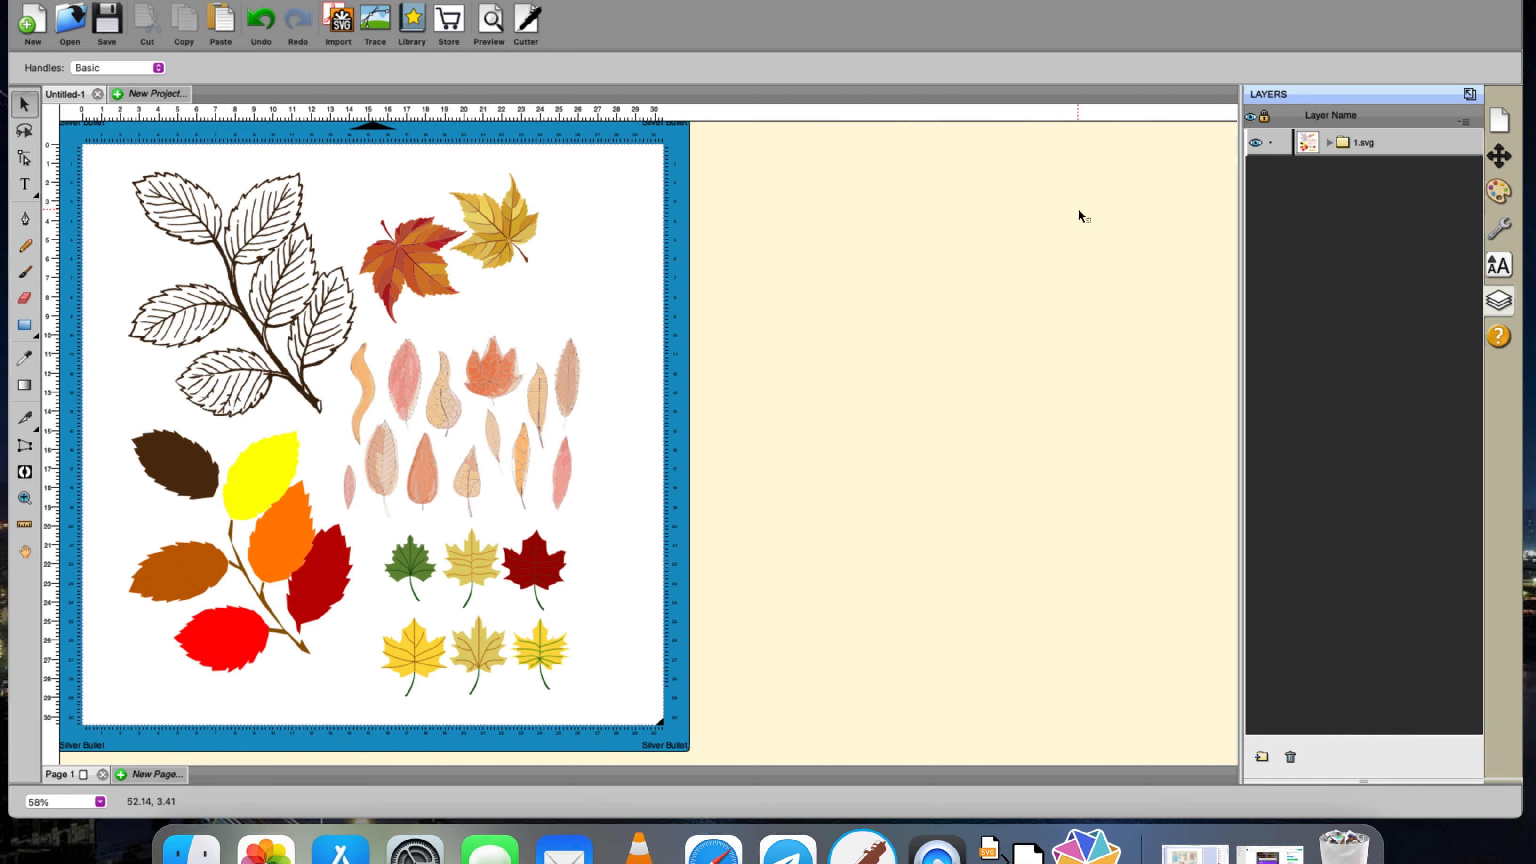
- Expand the 1.svg layer, select the leaf-branch artwork on the page and expand its autumn-310541.svg group
left_click(1329, 143)
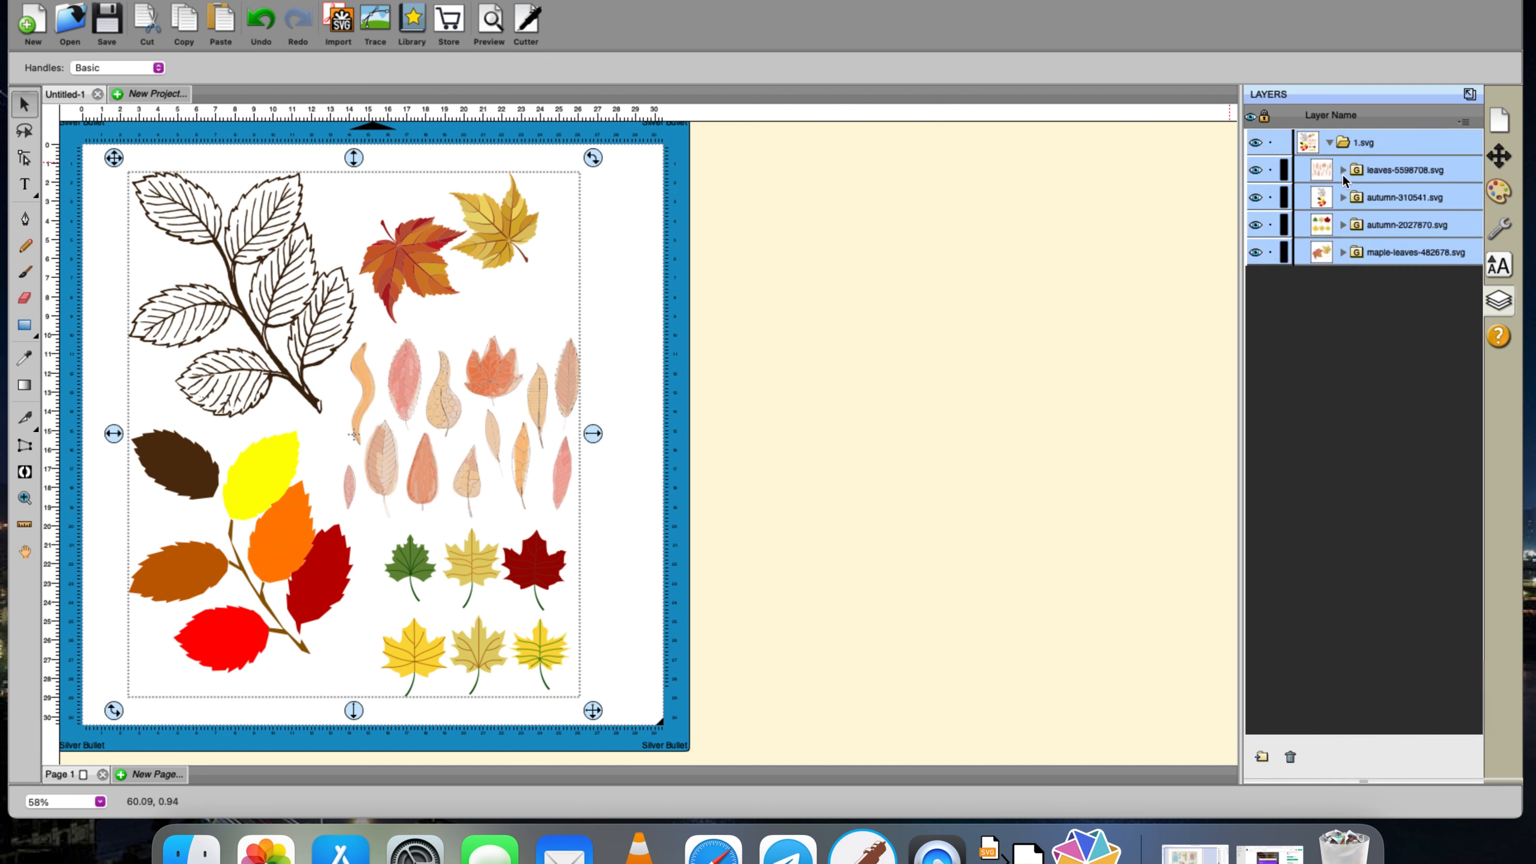
left_click(1137, 261)
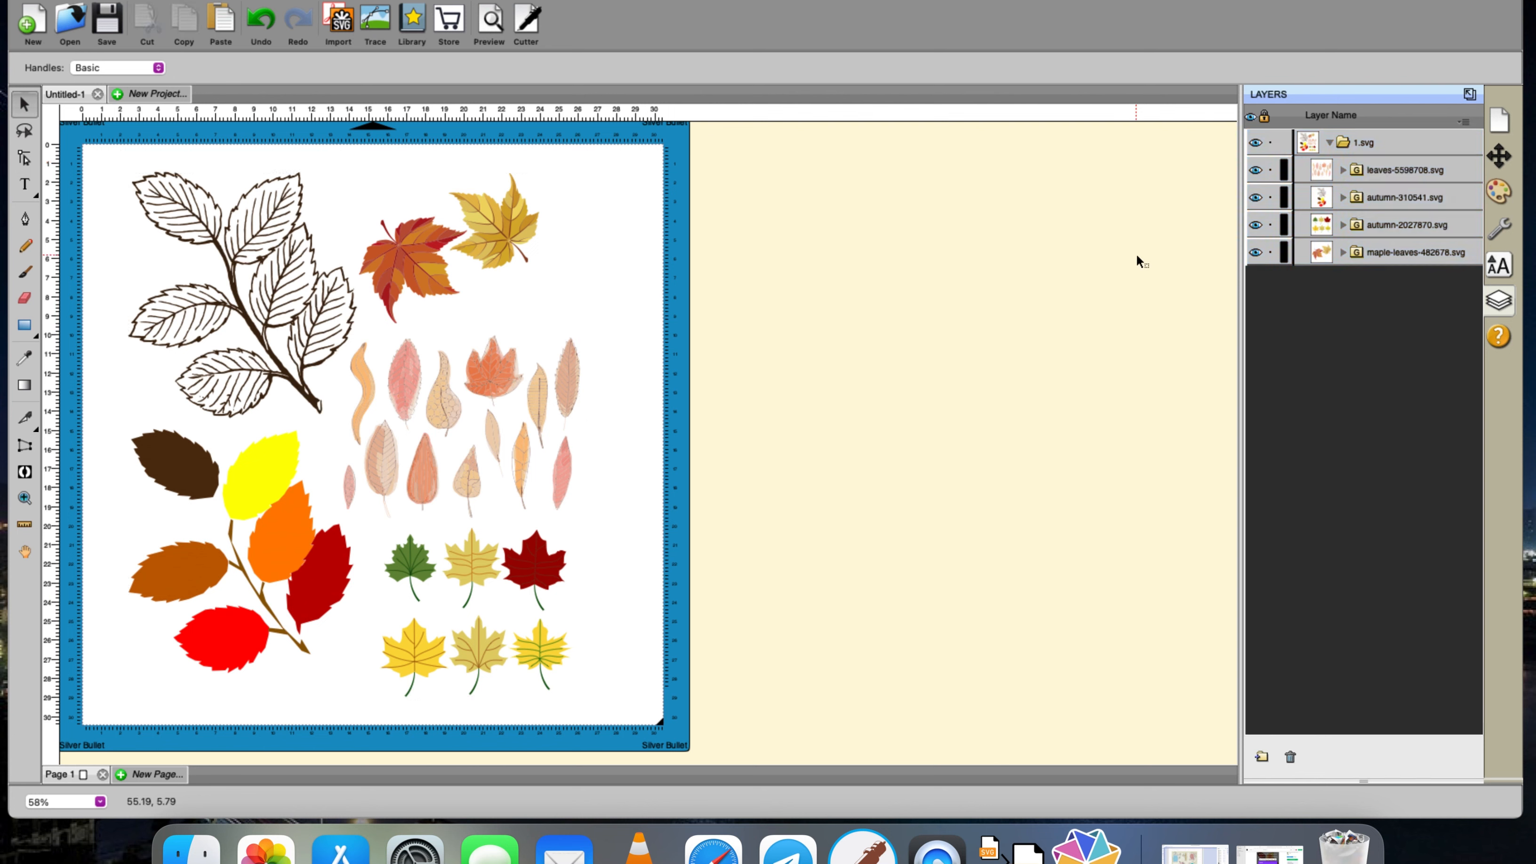
left_click(238, 282)
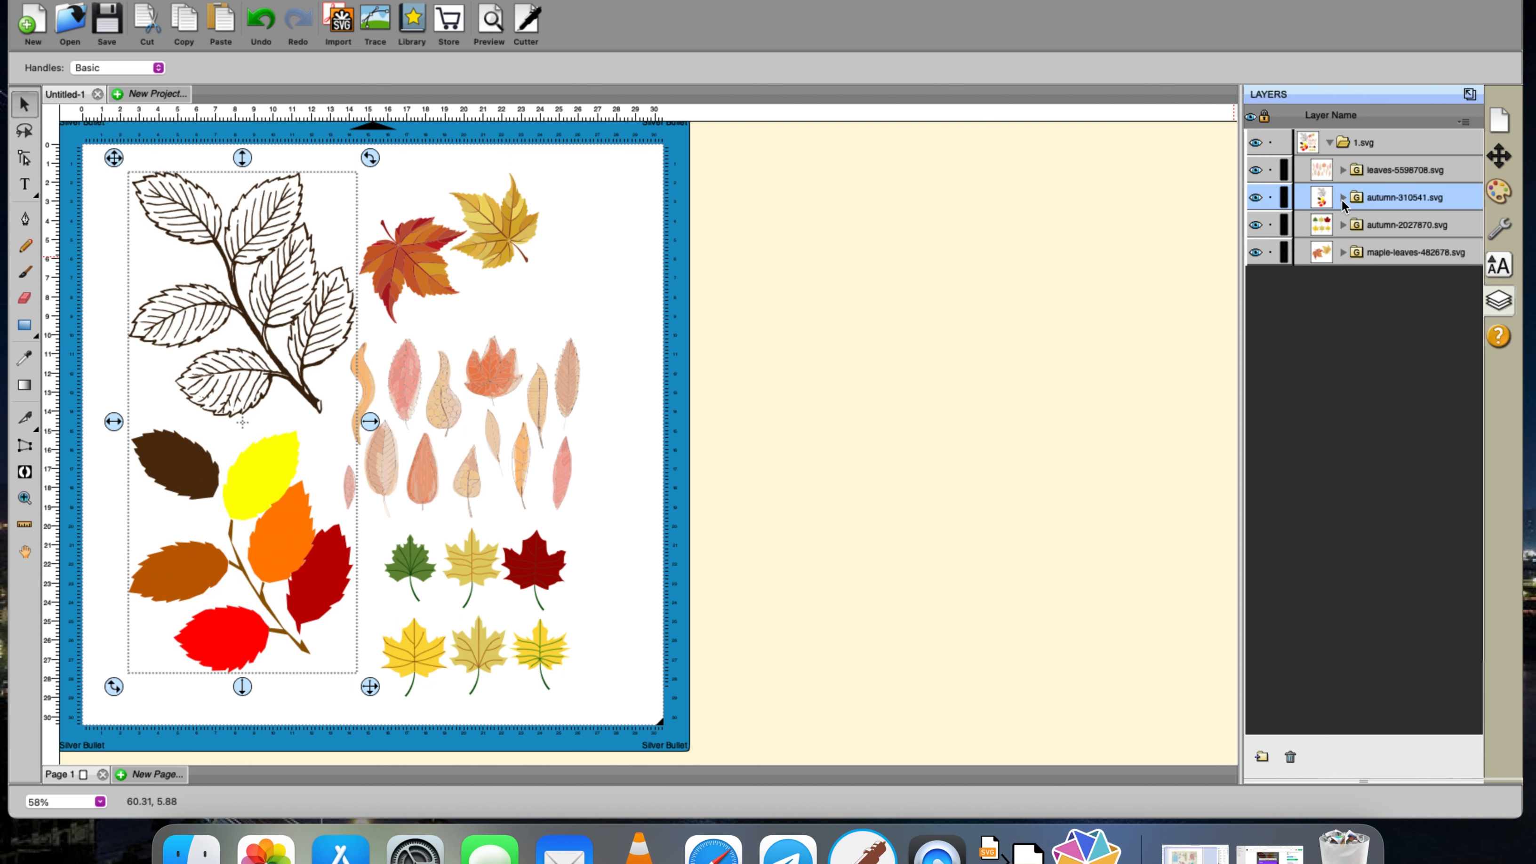
left_click(1343, 198)
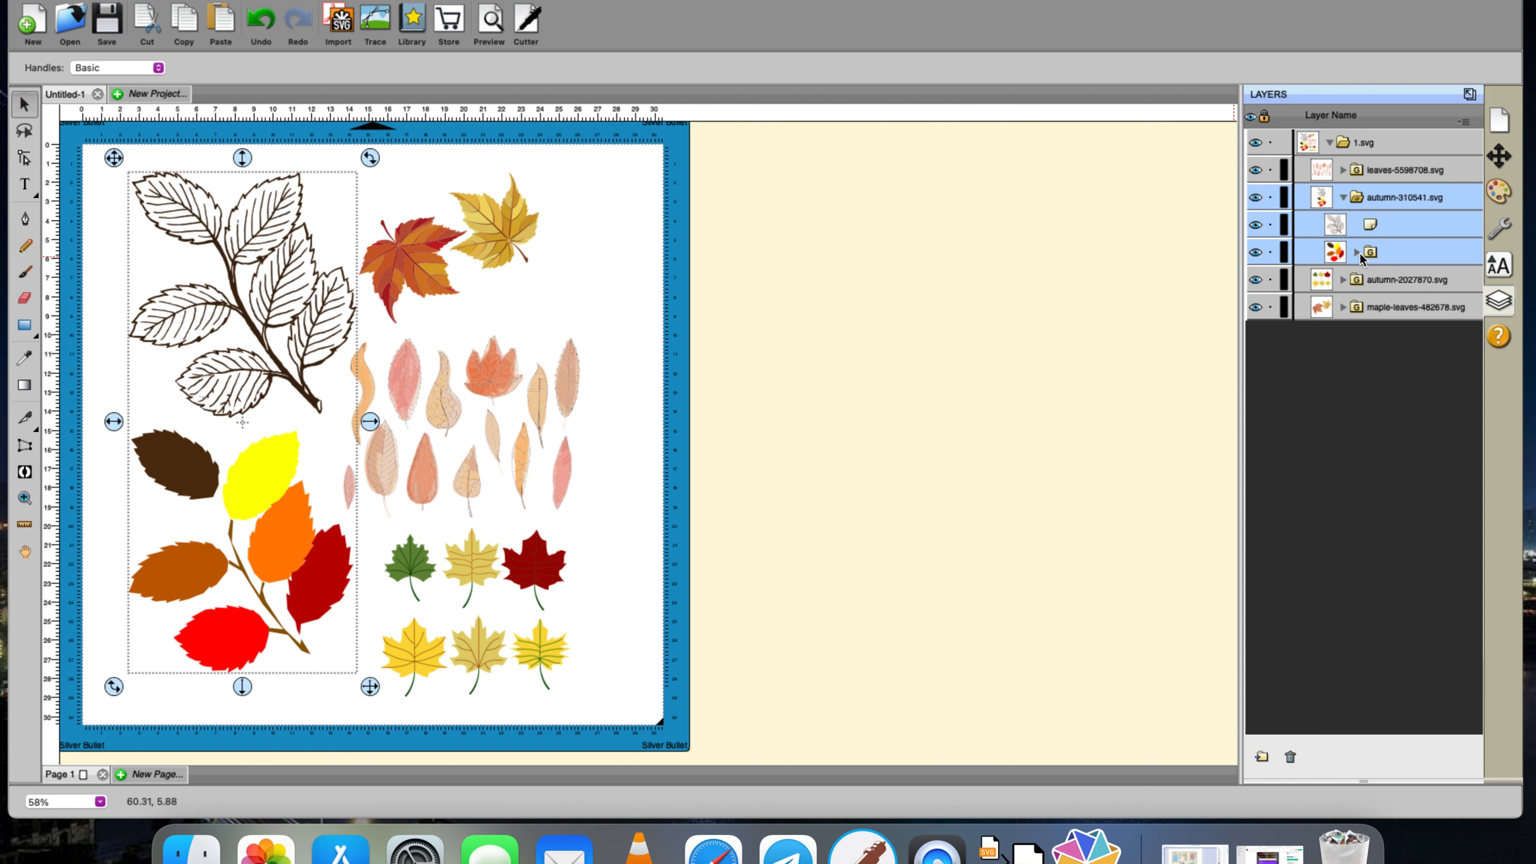
- Give the selected leaf-branch artwork a black colour stroke with a width of 0.10
left_click(1498, 197)
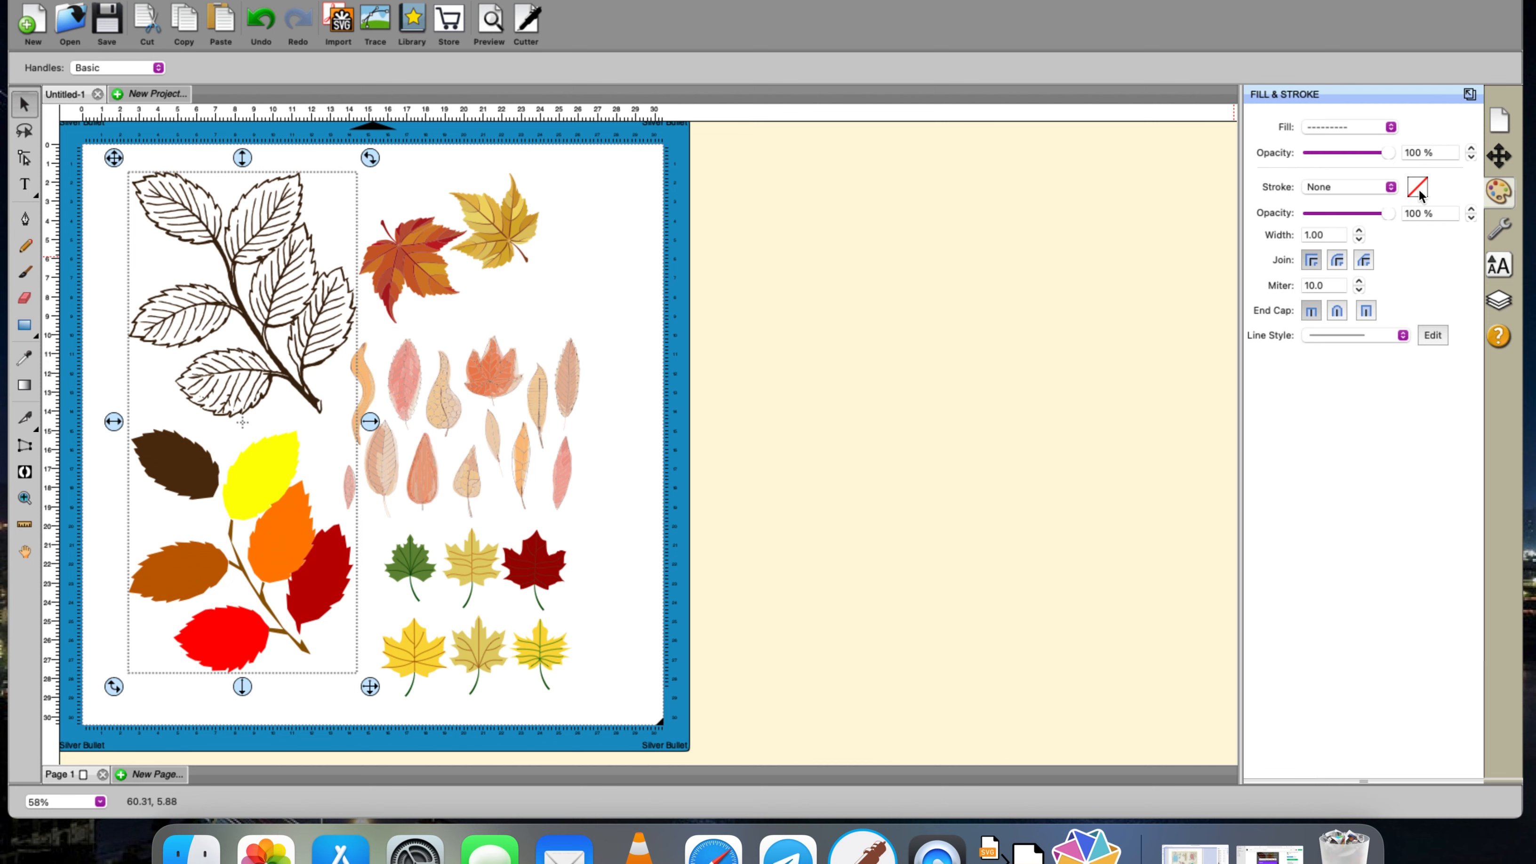
left_click(1393, 187)
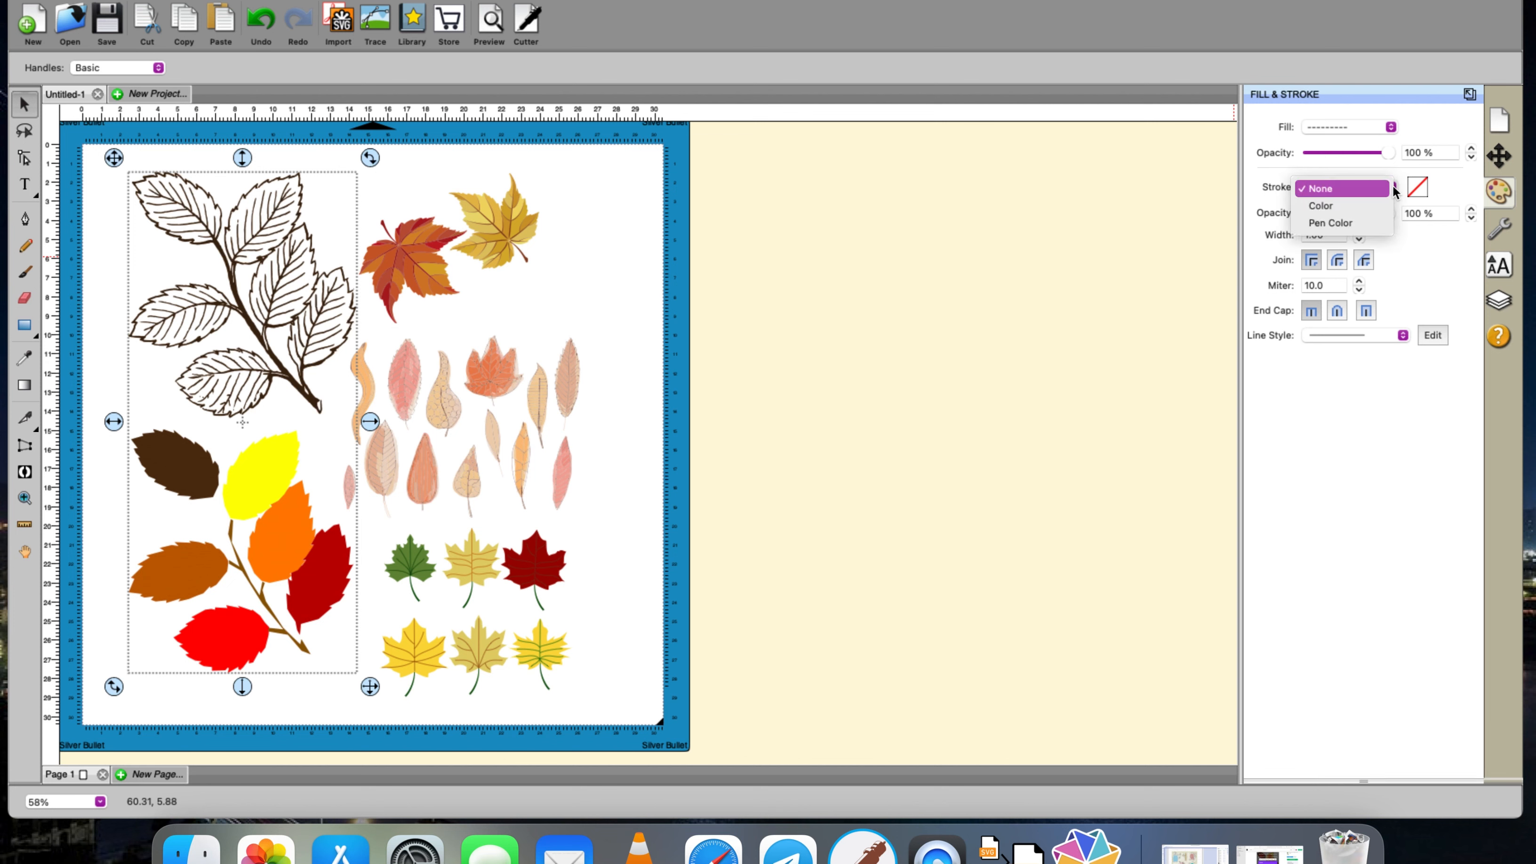
left_click(1373, 206)
left_click(1415, 194)
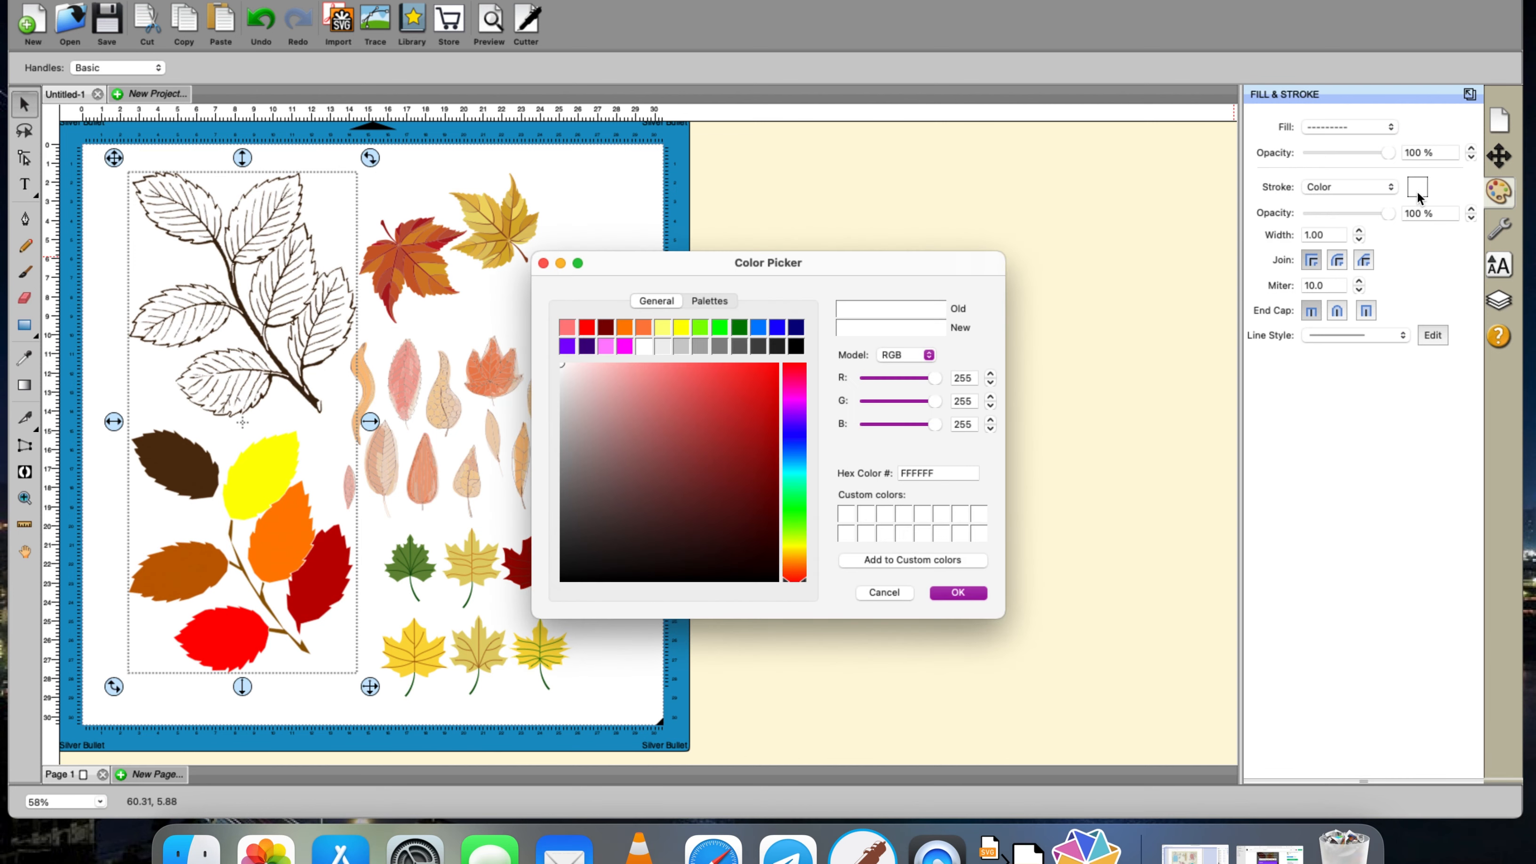
left_click(804, 346)
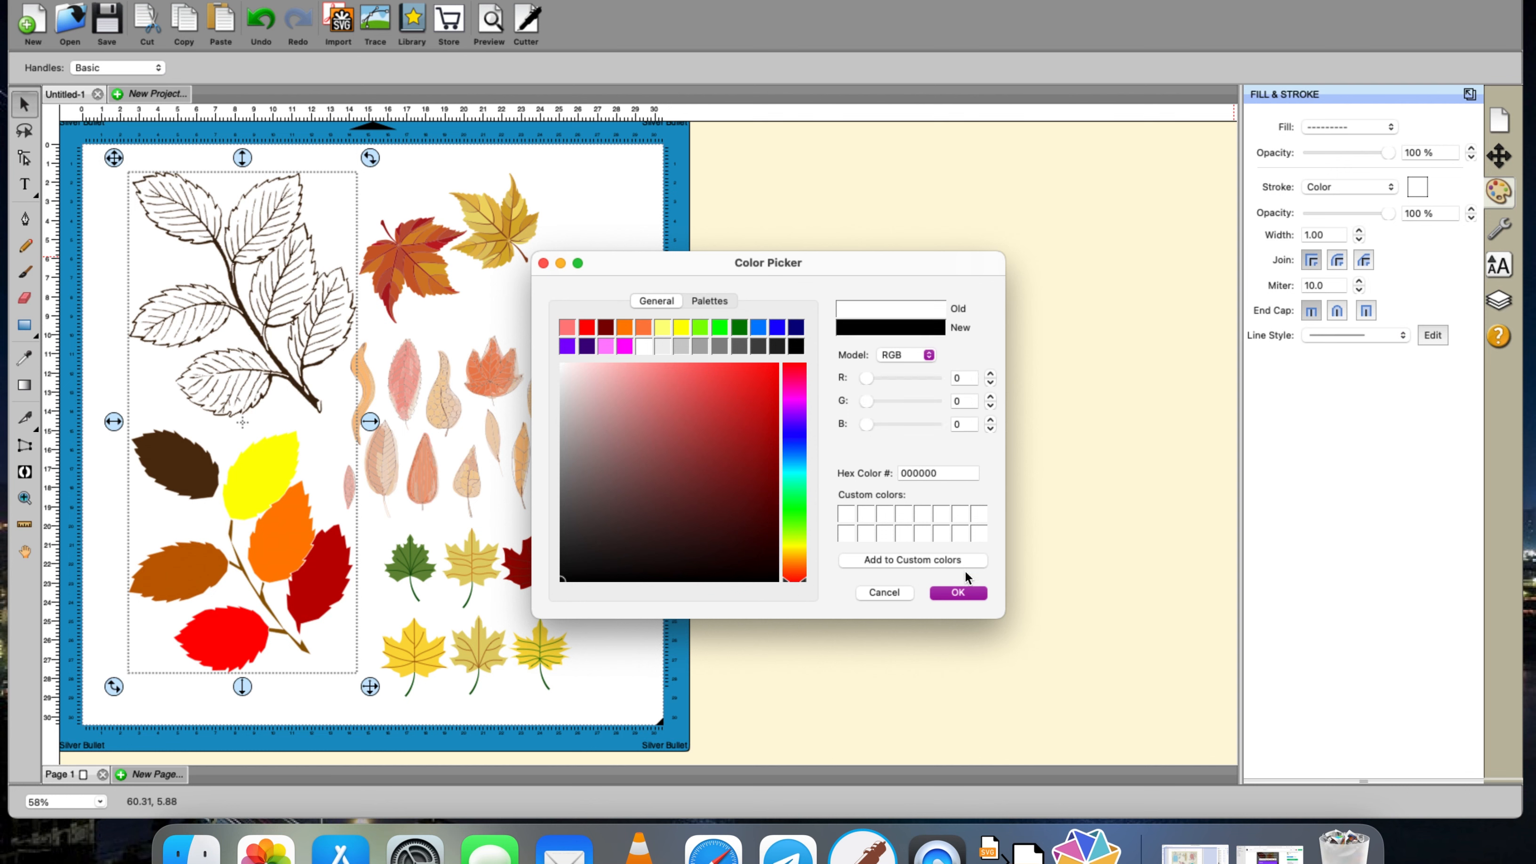
left_click(967, 593)
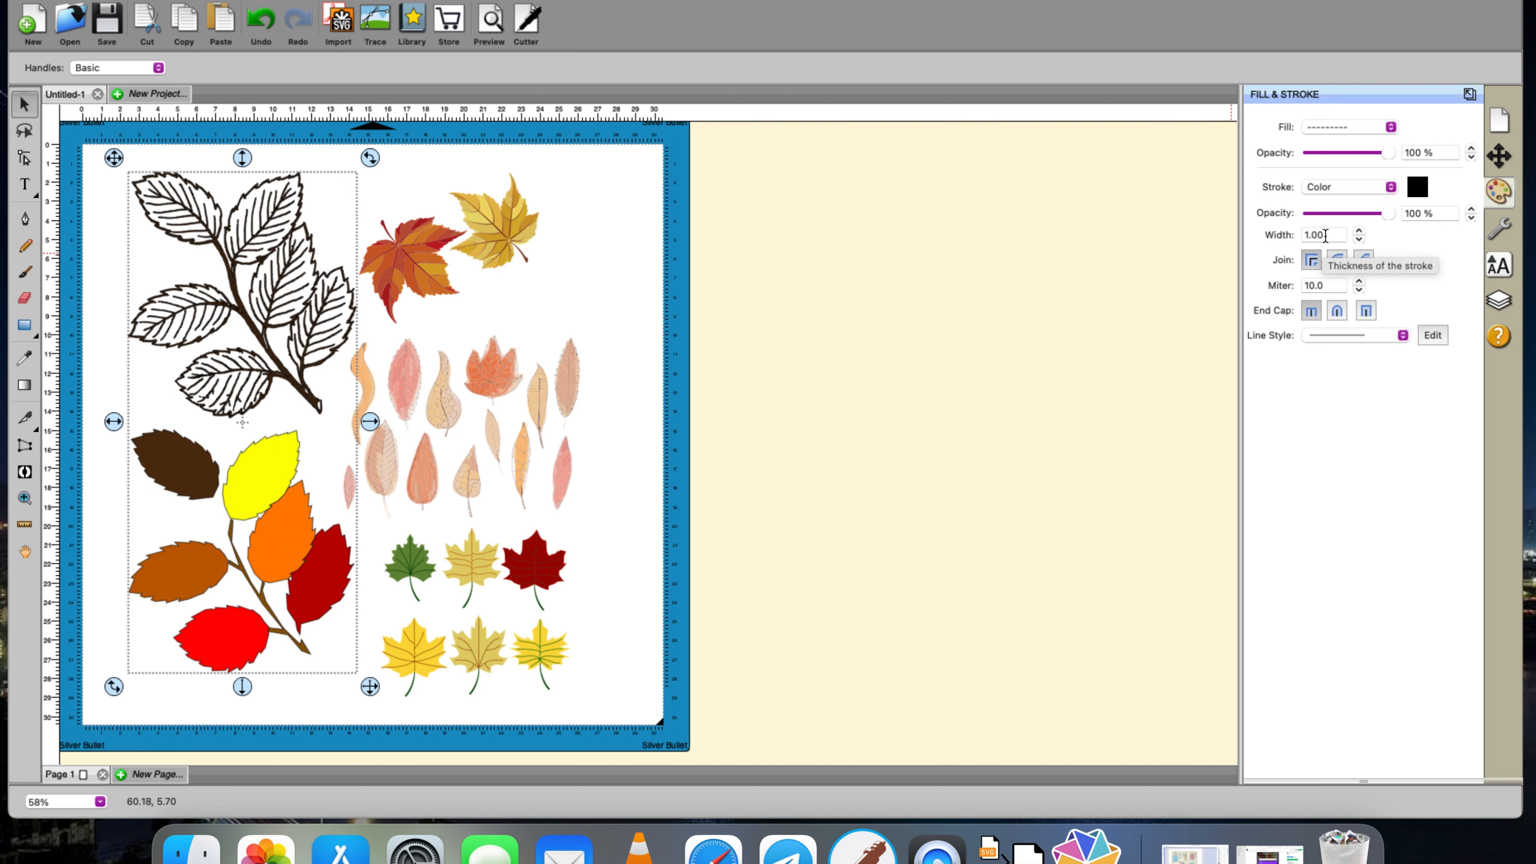
left_click(1358, 242)
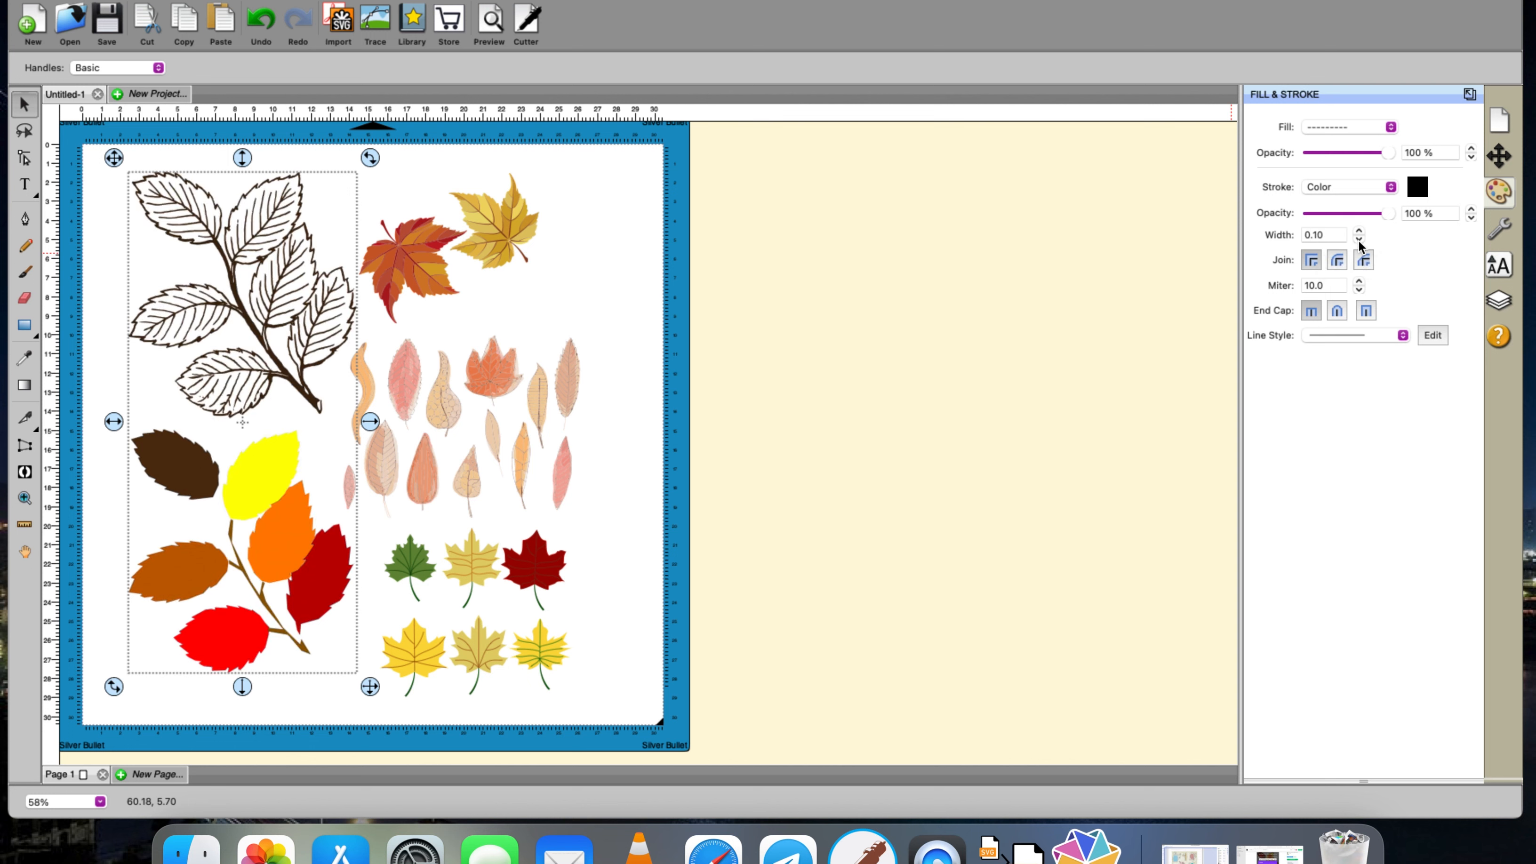
left_click(999, 411)
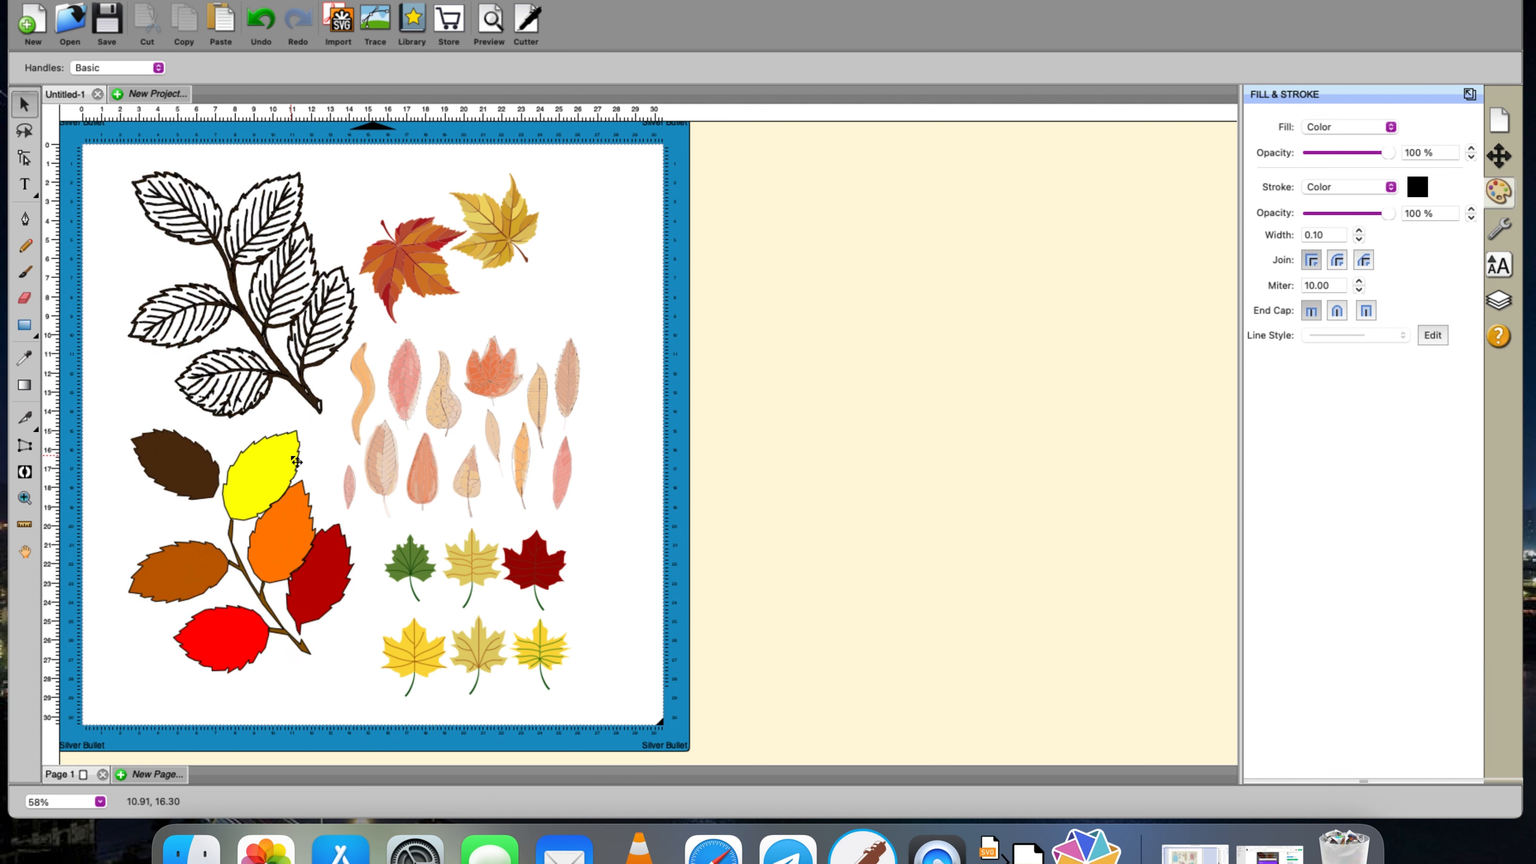
- Ungroup the leaf-branch artwork and swap the positions of the outlined branch and the coloured leaves
right_click(296, 461)
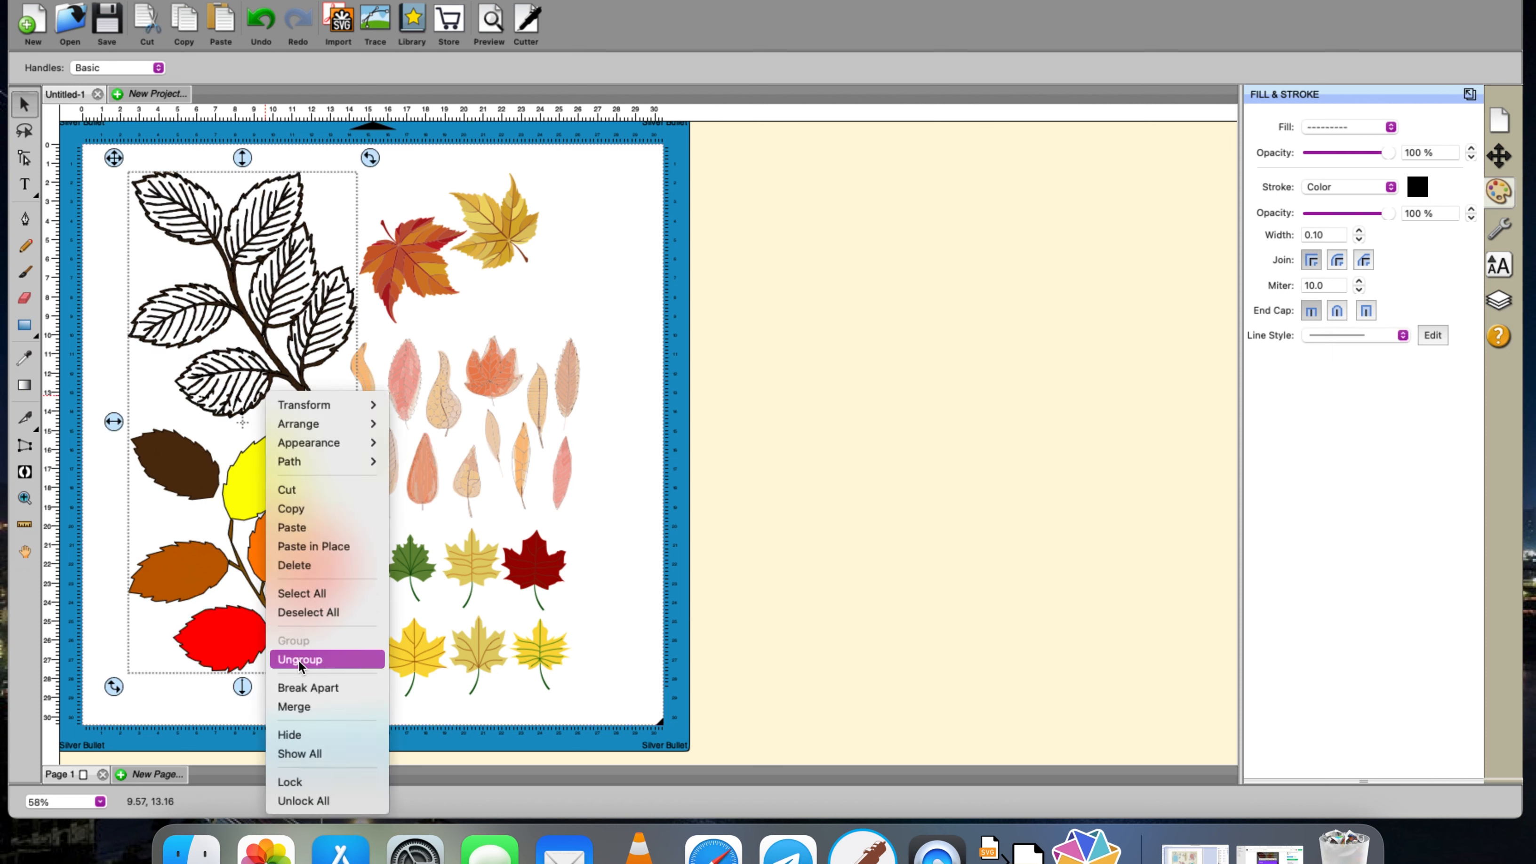
left_click(330, 656)
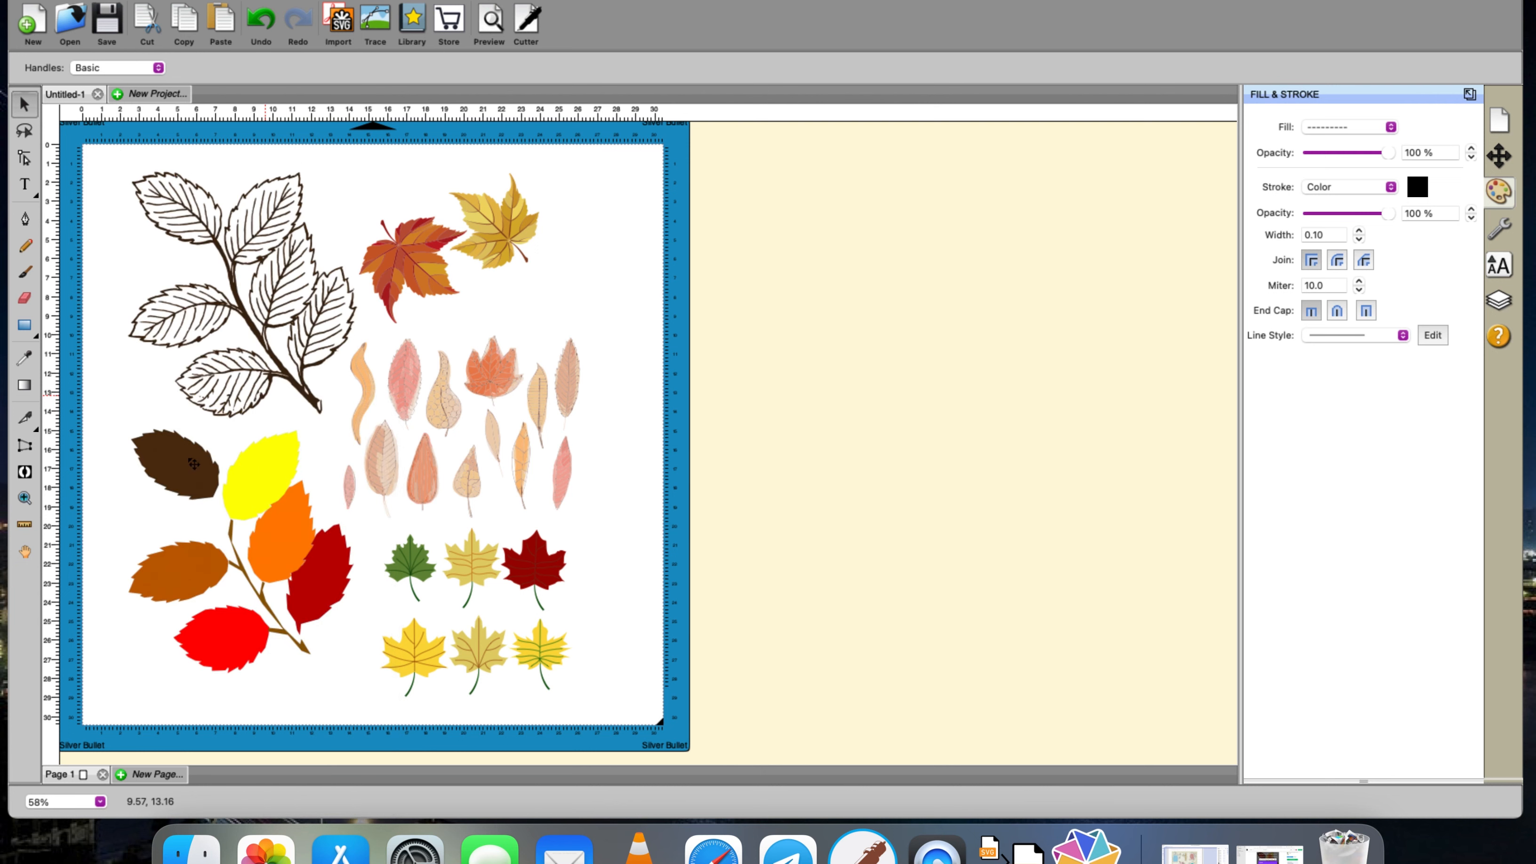
left_click(242, 263)
left_click_drag(266, 315, 269, 587)
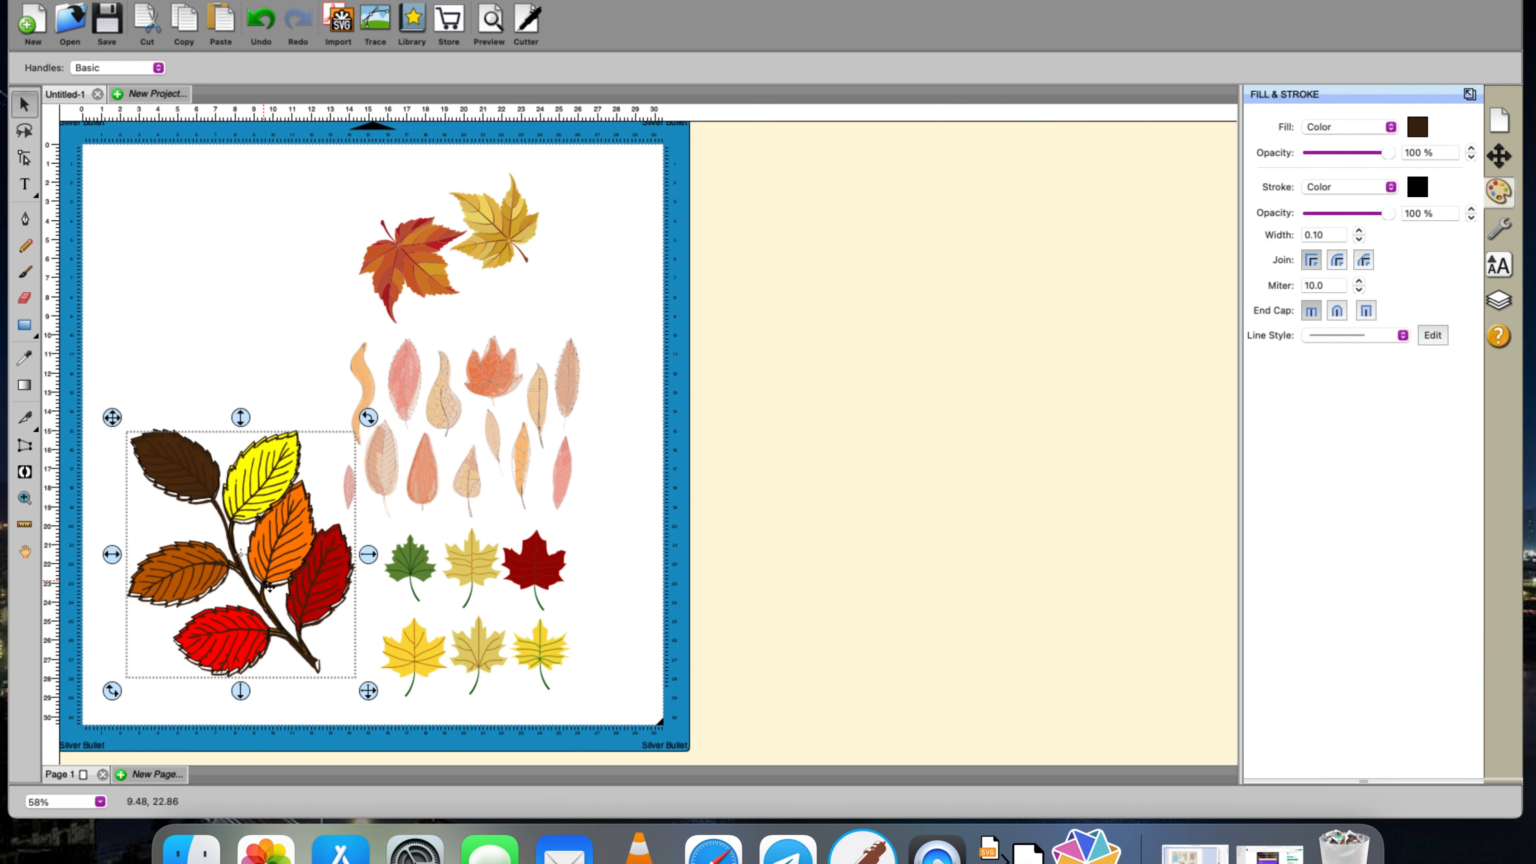
left_click_drag(269, 587, 251, 343)
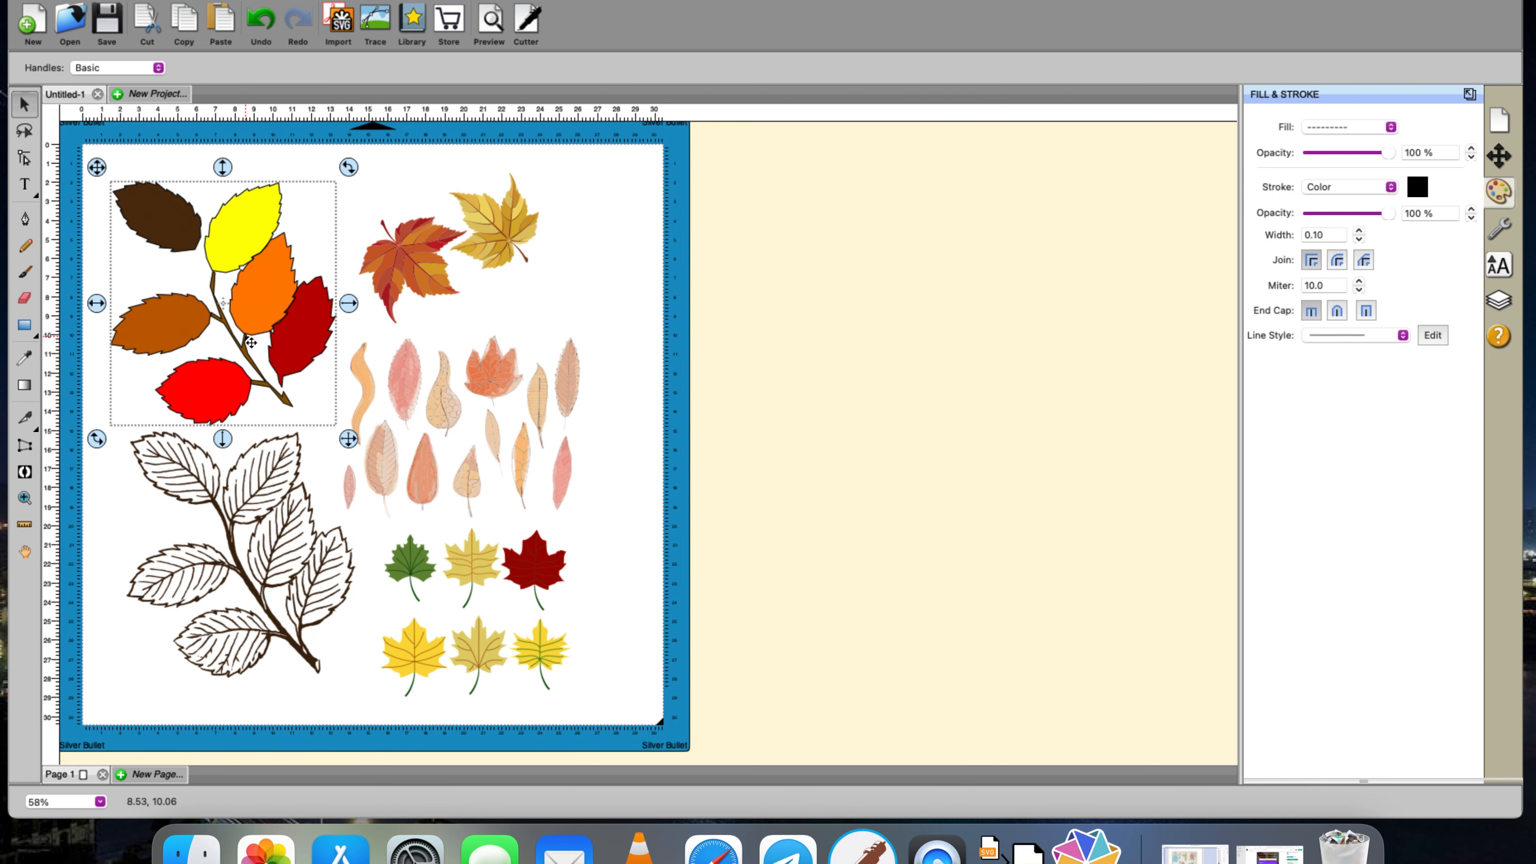
left_click(849, 384)
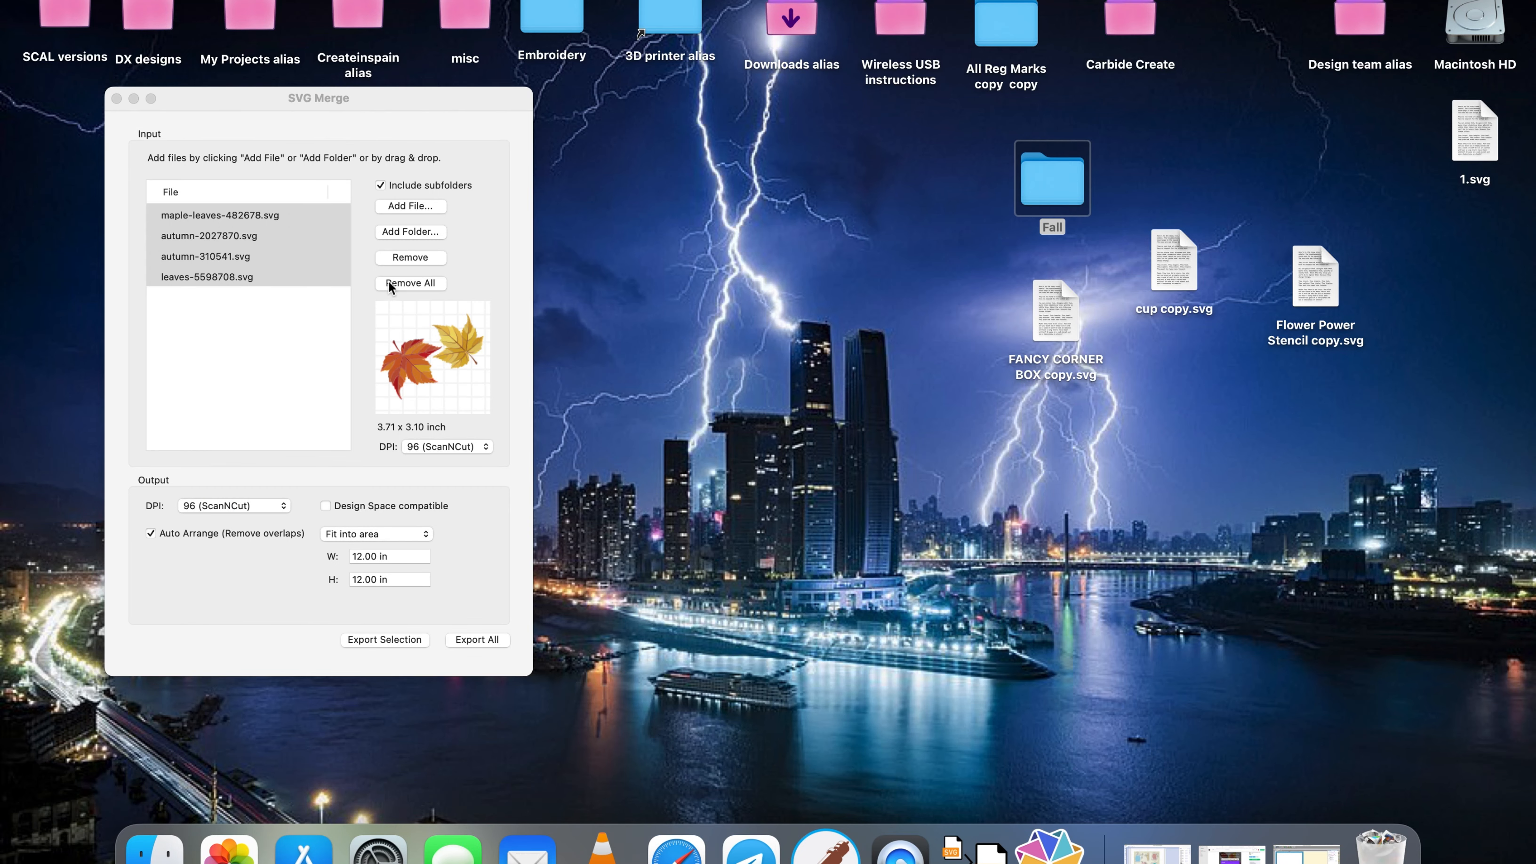
- Replace SVG Merge's input files with FANCY CORNER BOX copy.svg, cup copy.svg and Flower Power Stencil copy.svg from the desktop
left_click(389, 283)
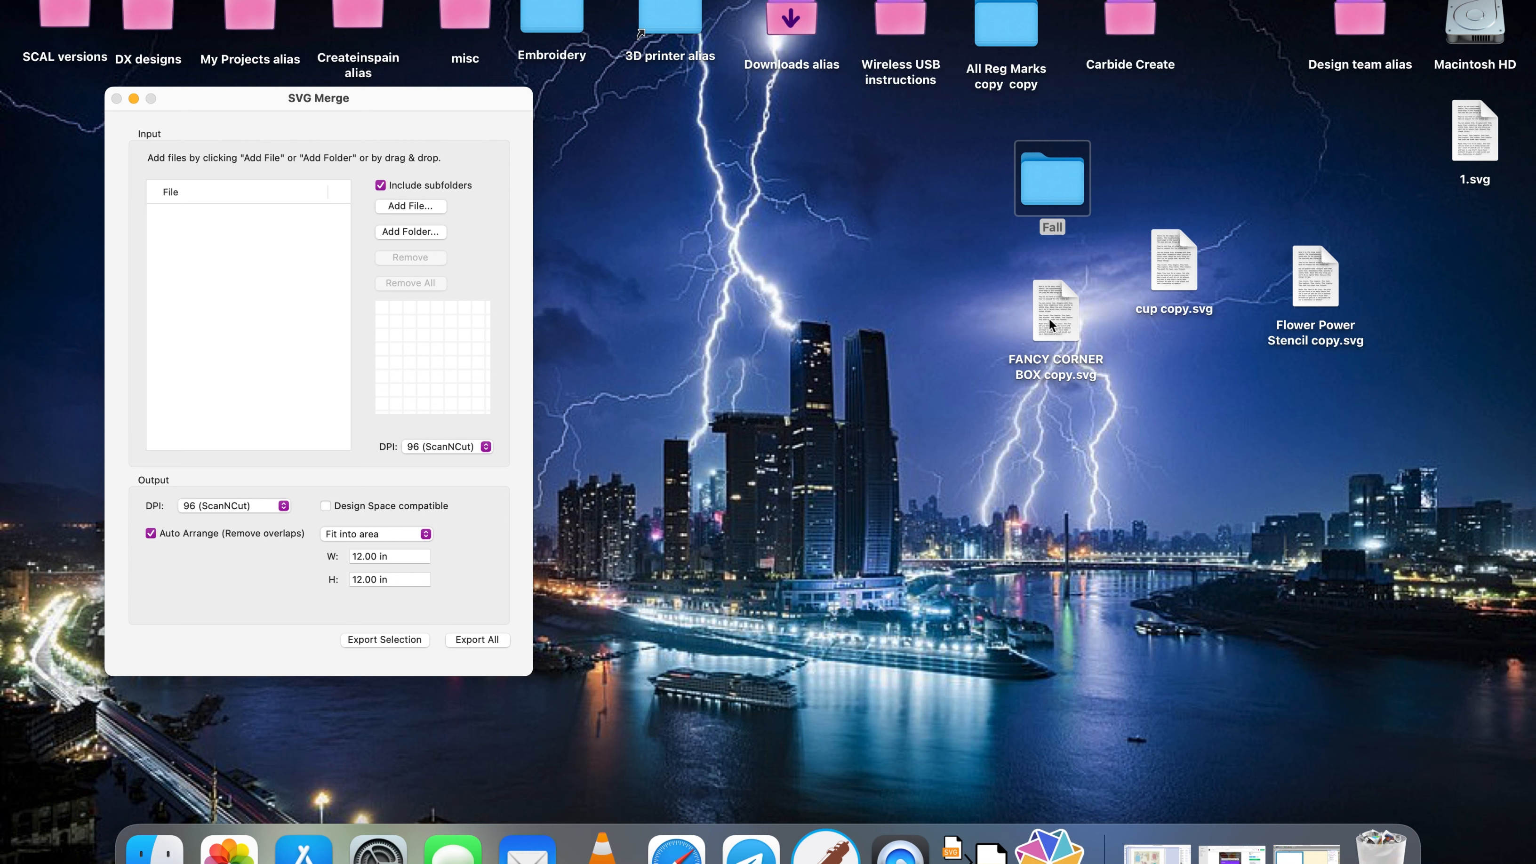
left_click_drag(1051, 326, 204, 270)
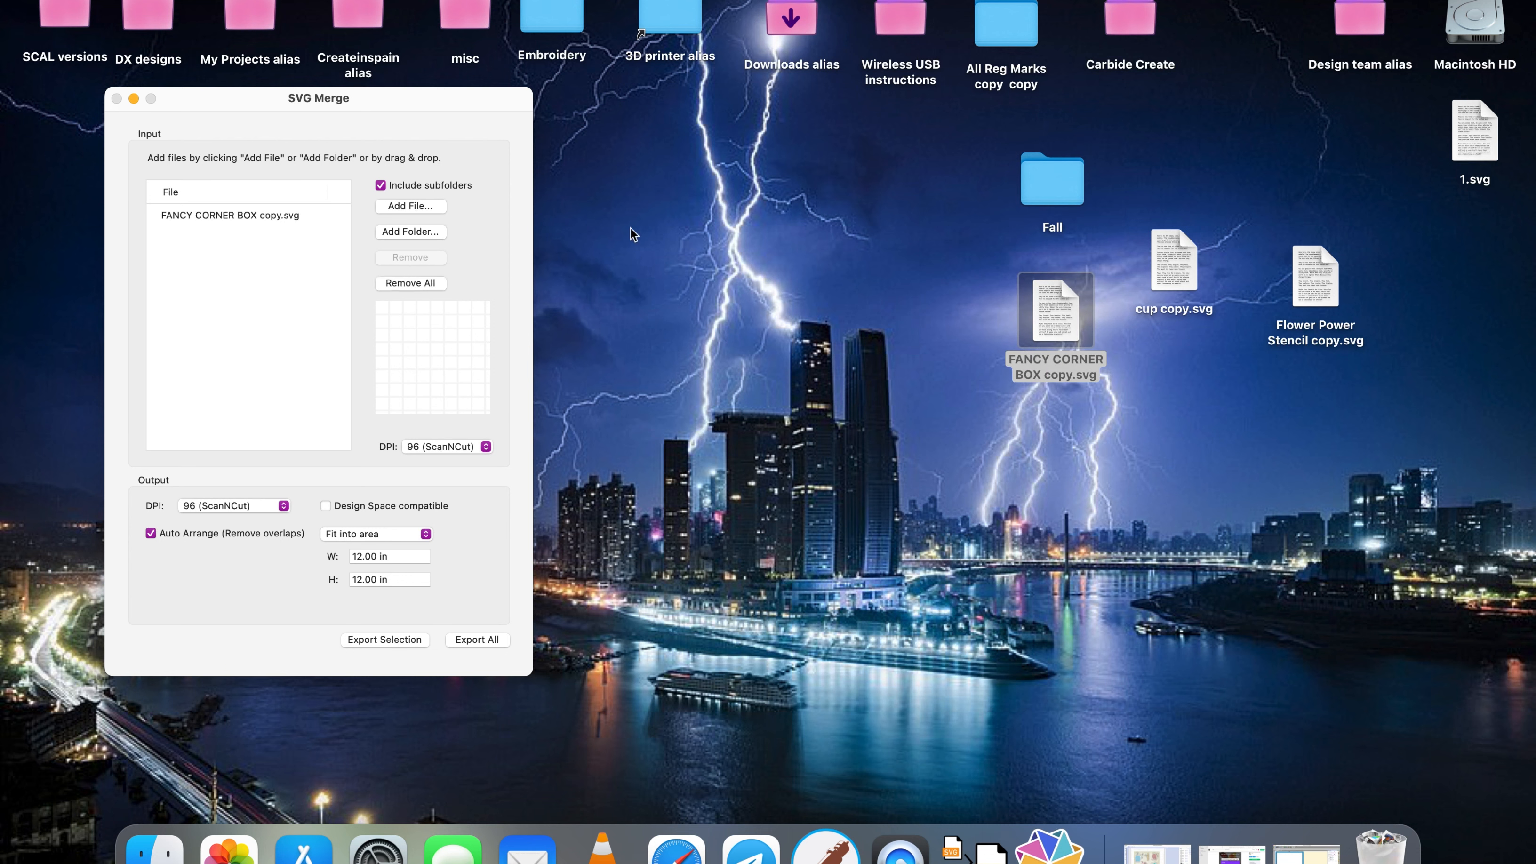
left_click_drag(1171, 283, 188, 286)
left_click_drag(1318, 301, 214, 313)
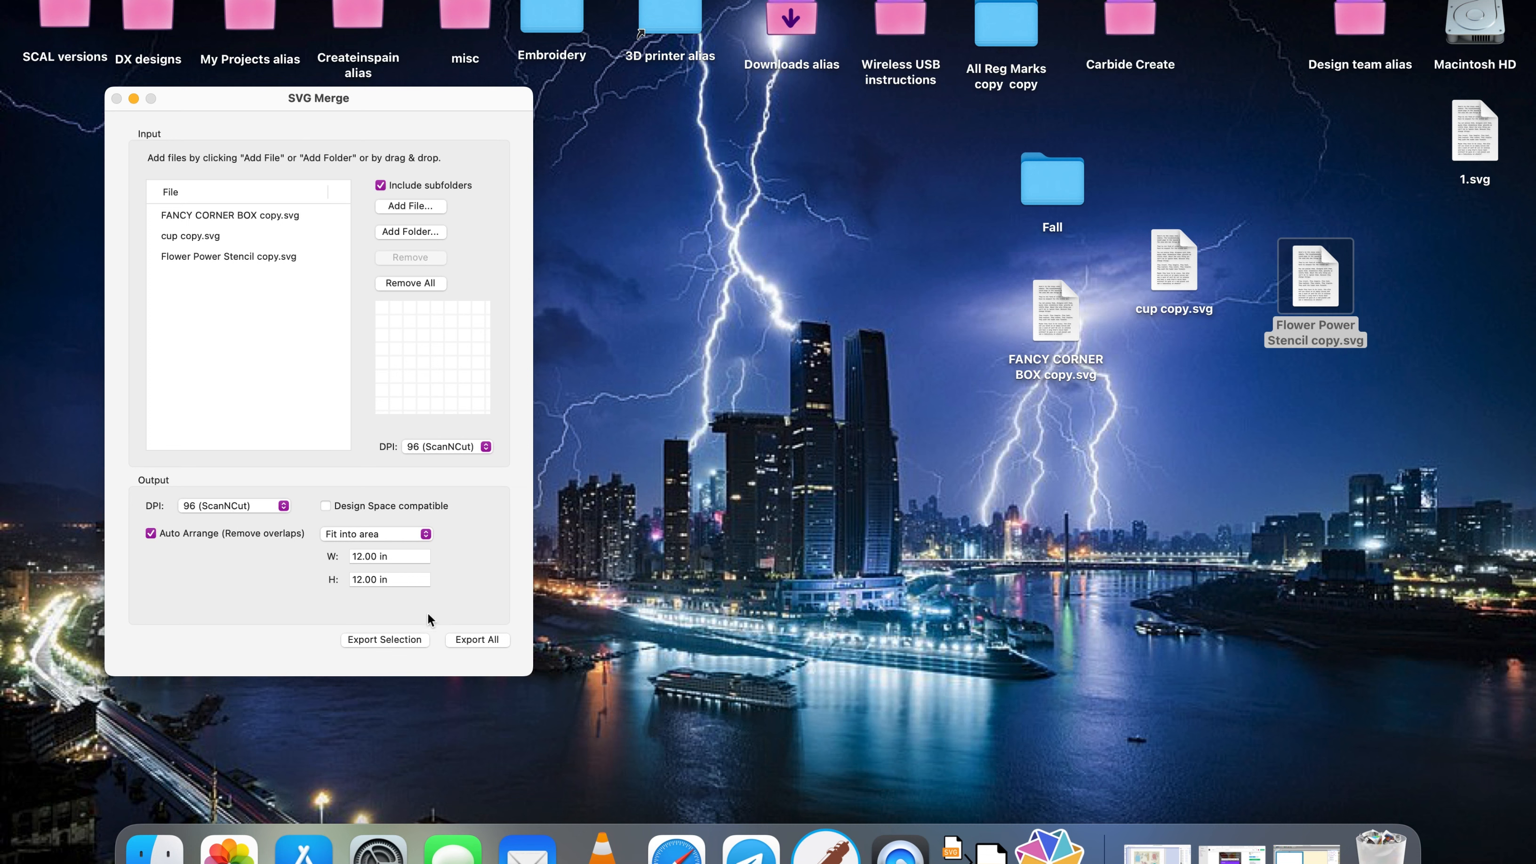
- Try to export all three files, fitted into a 12.00 by 12.00 in area, over the existing 1.svg on the desktop
left_click(478, 640)
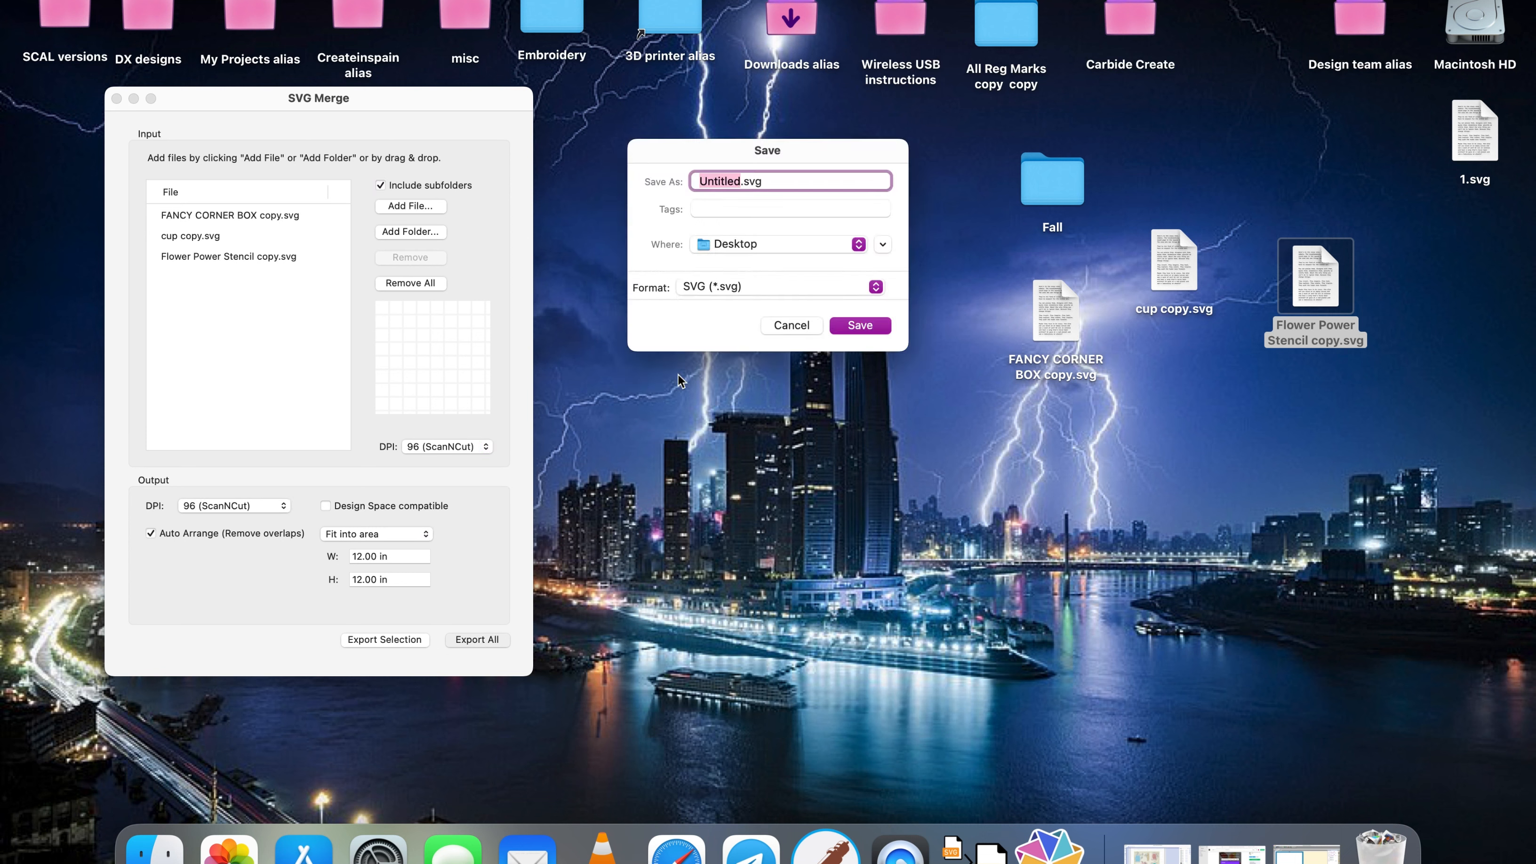
type("1")
left_click(867, 322)
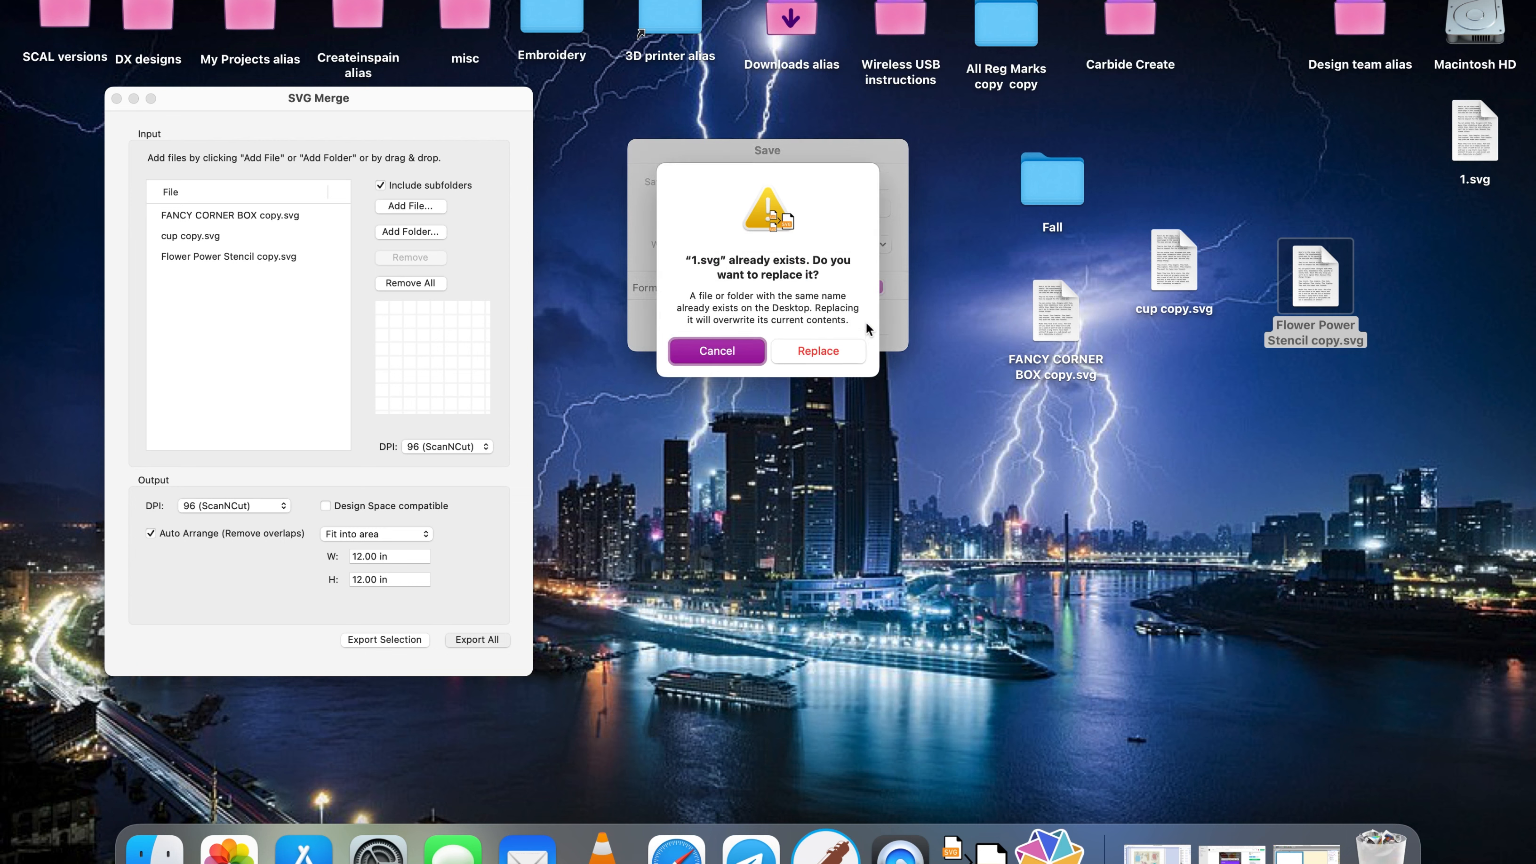
left_click(839, 350)
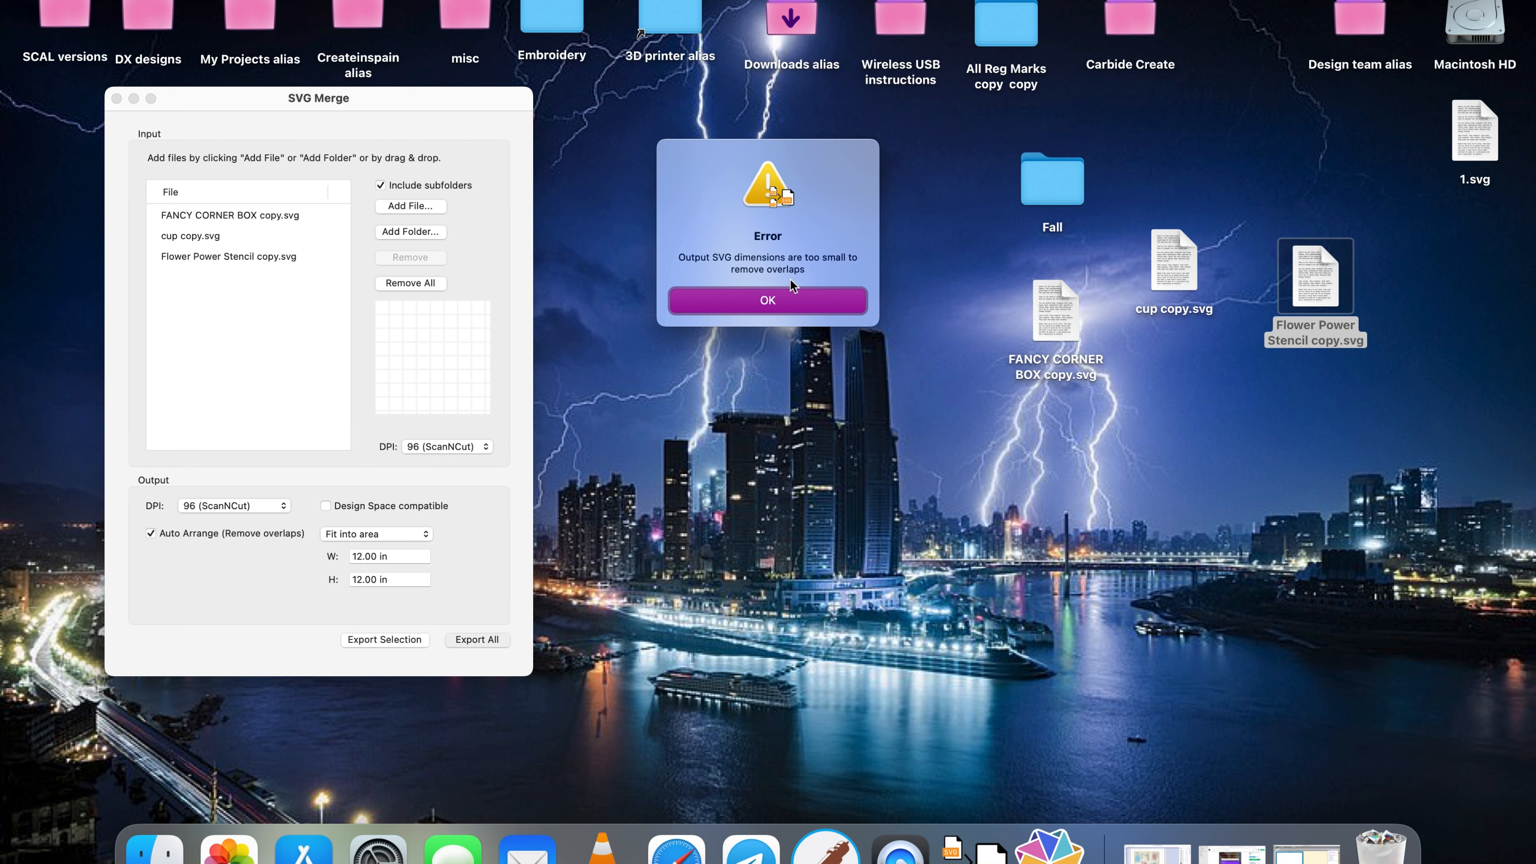
left_click(768, 301)
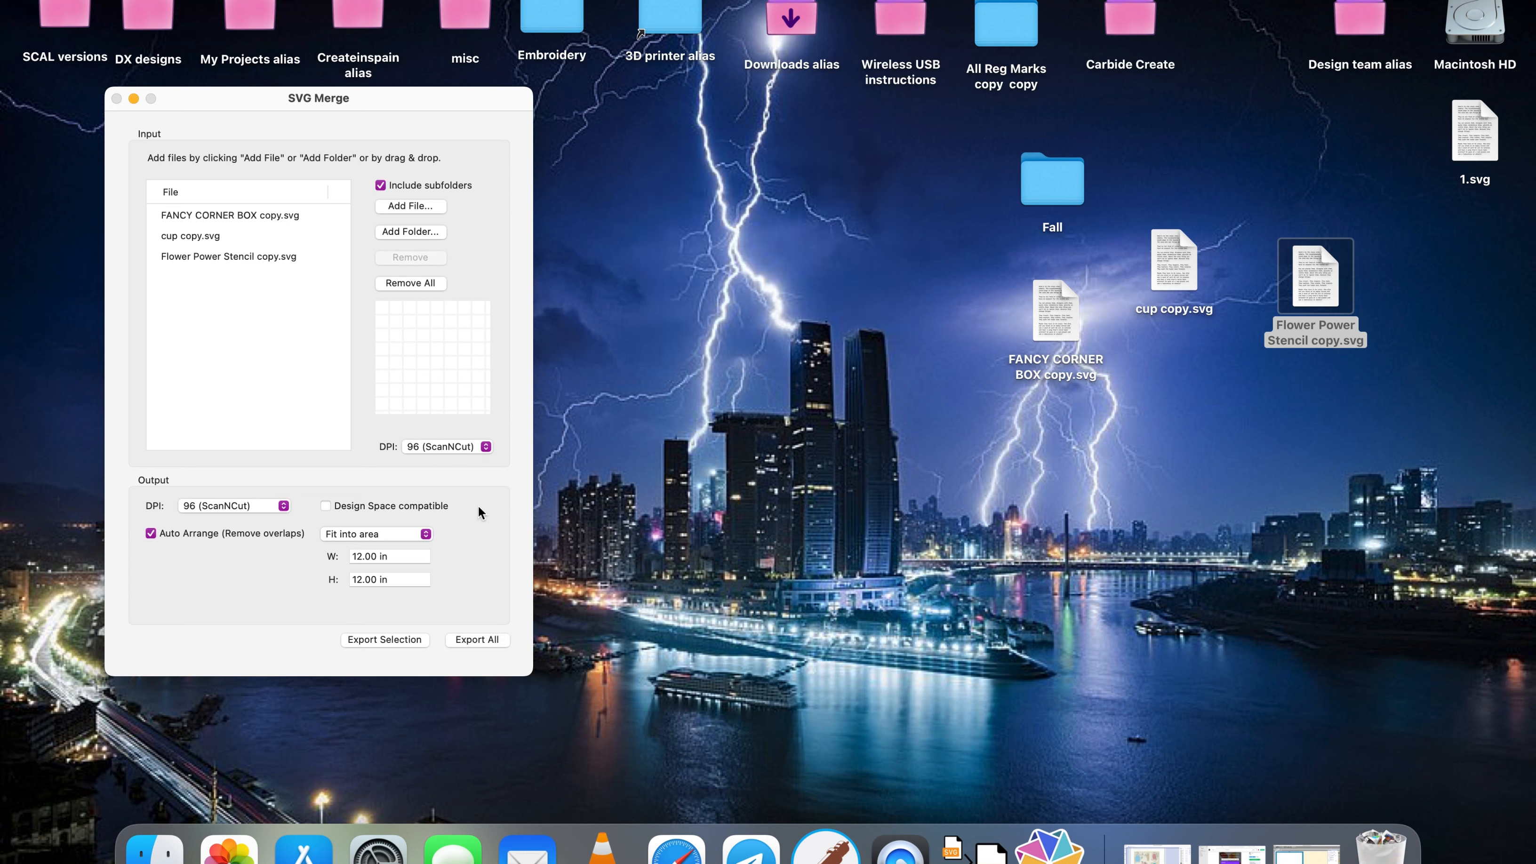
- Select all three input files and set the Auto Arrange layout to Horizontal
left_click(228, 215)
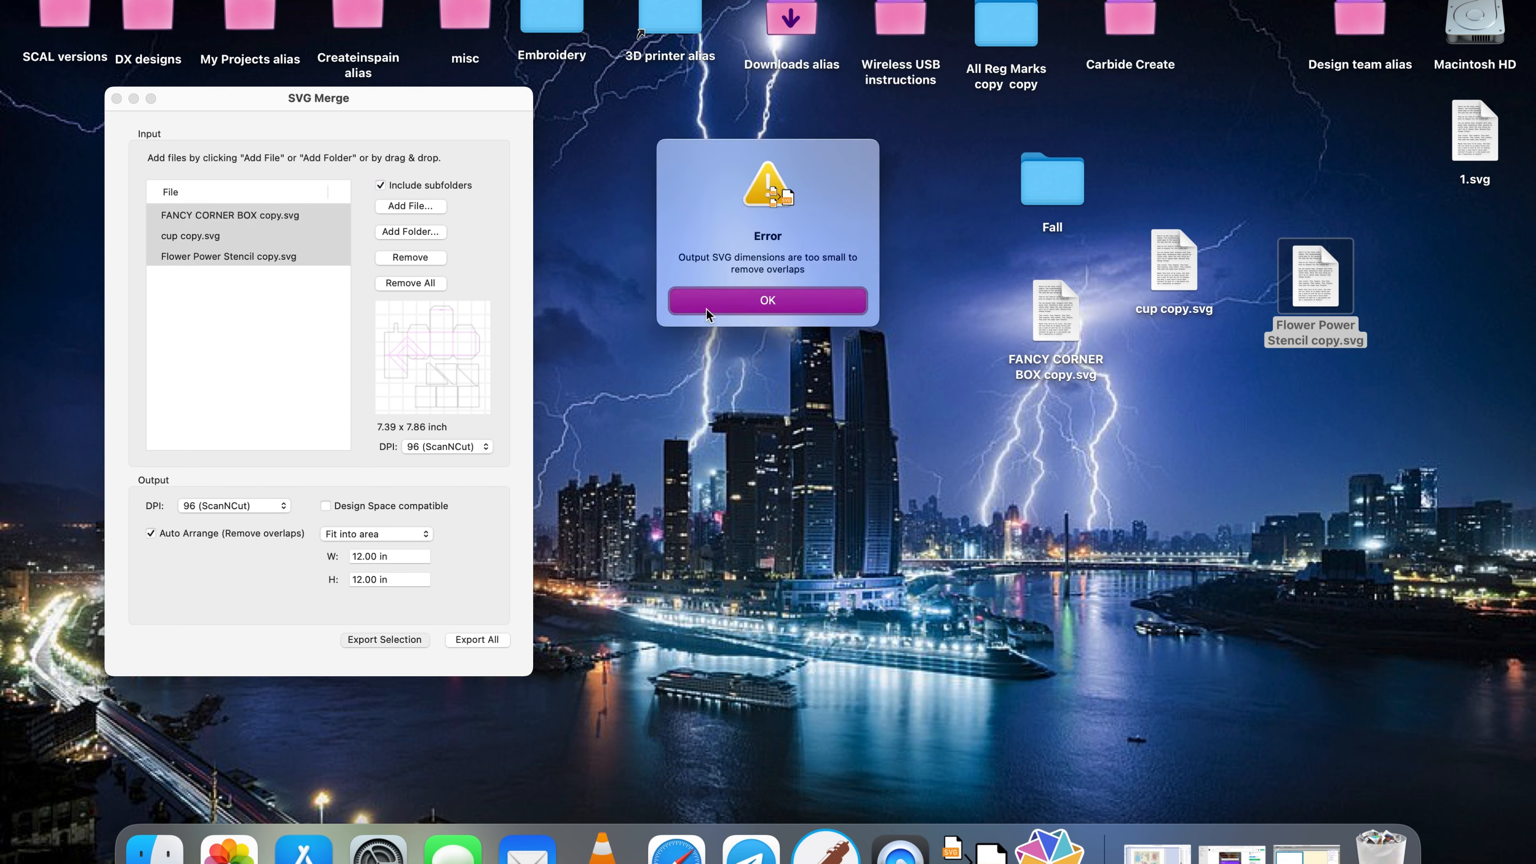
left_click(745, 301)
left_click(372, 533)
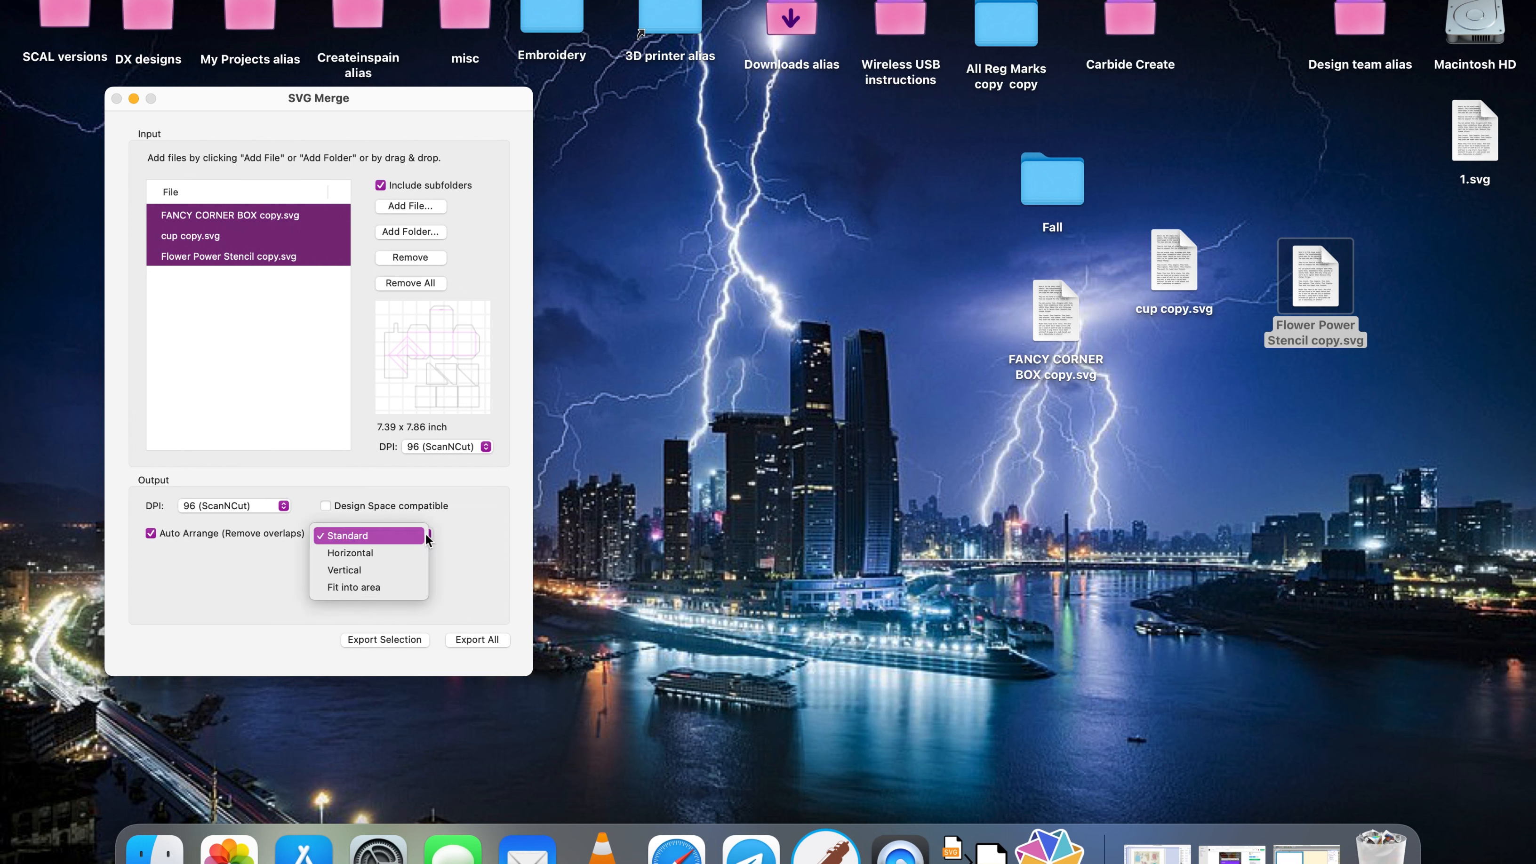
left_click(373, 552)
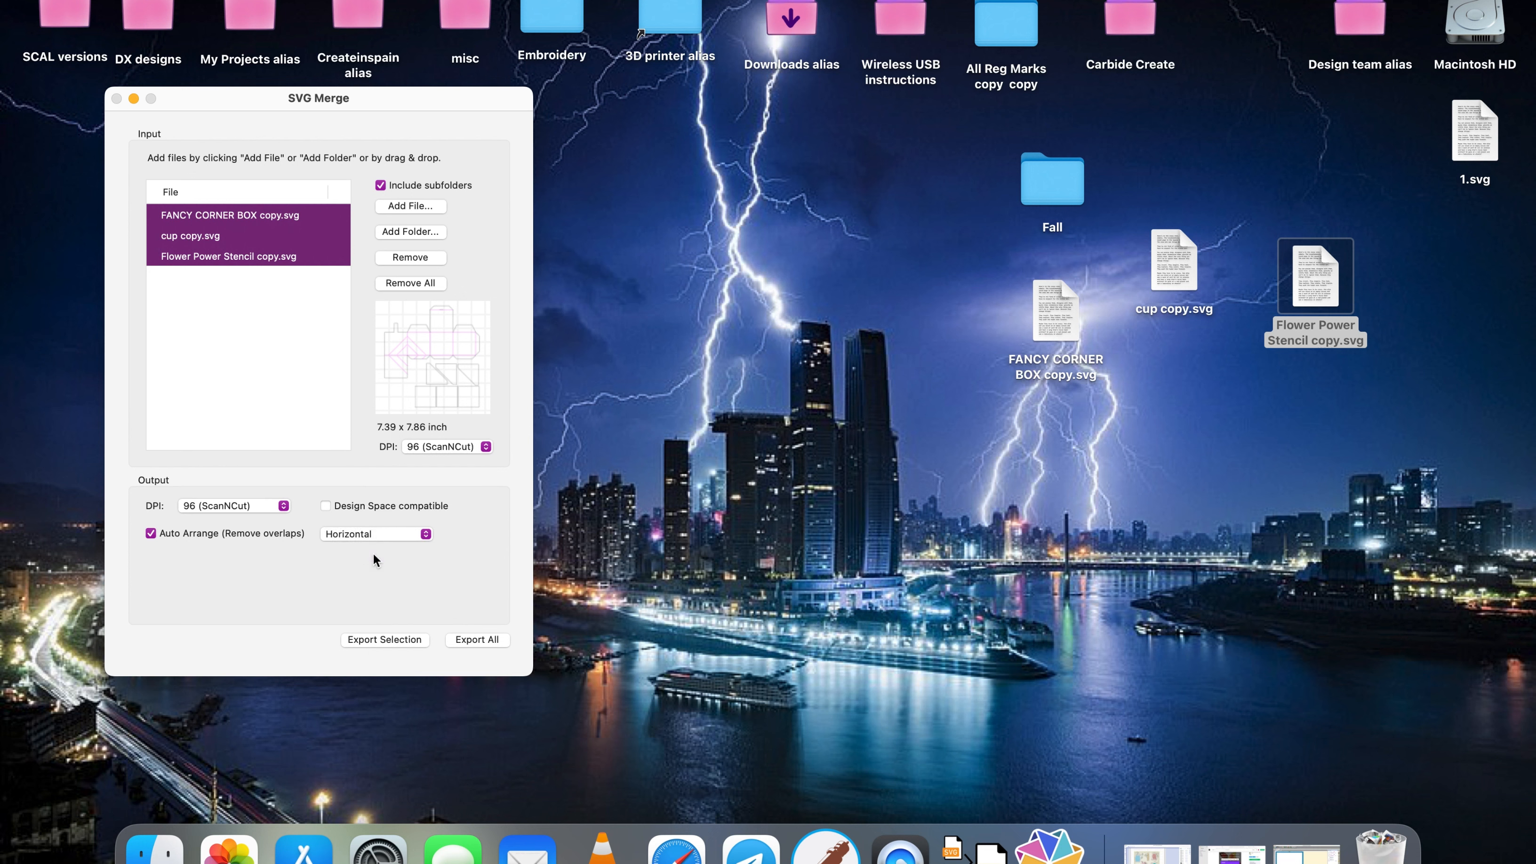
- Export the selected files to the desktop as 1.svg, replacing the existing file
left_click(407, 640)
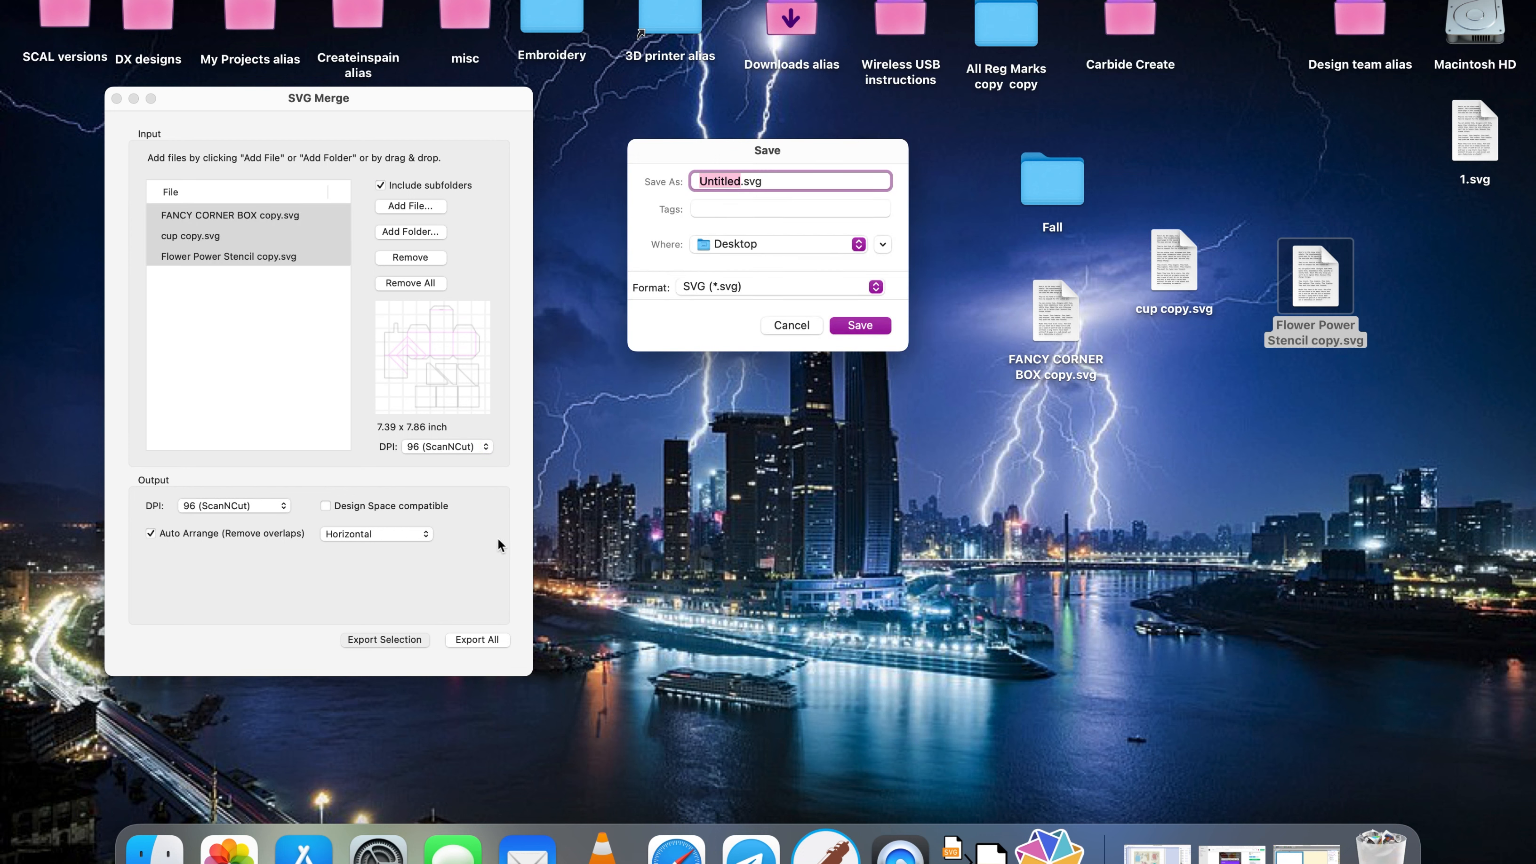
type("1")
left_click(861, 325)
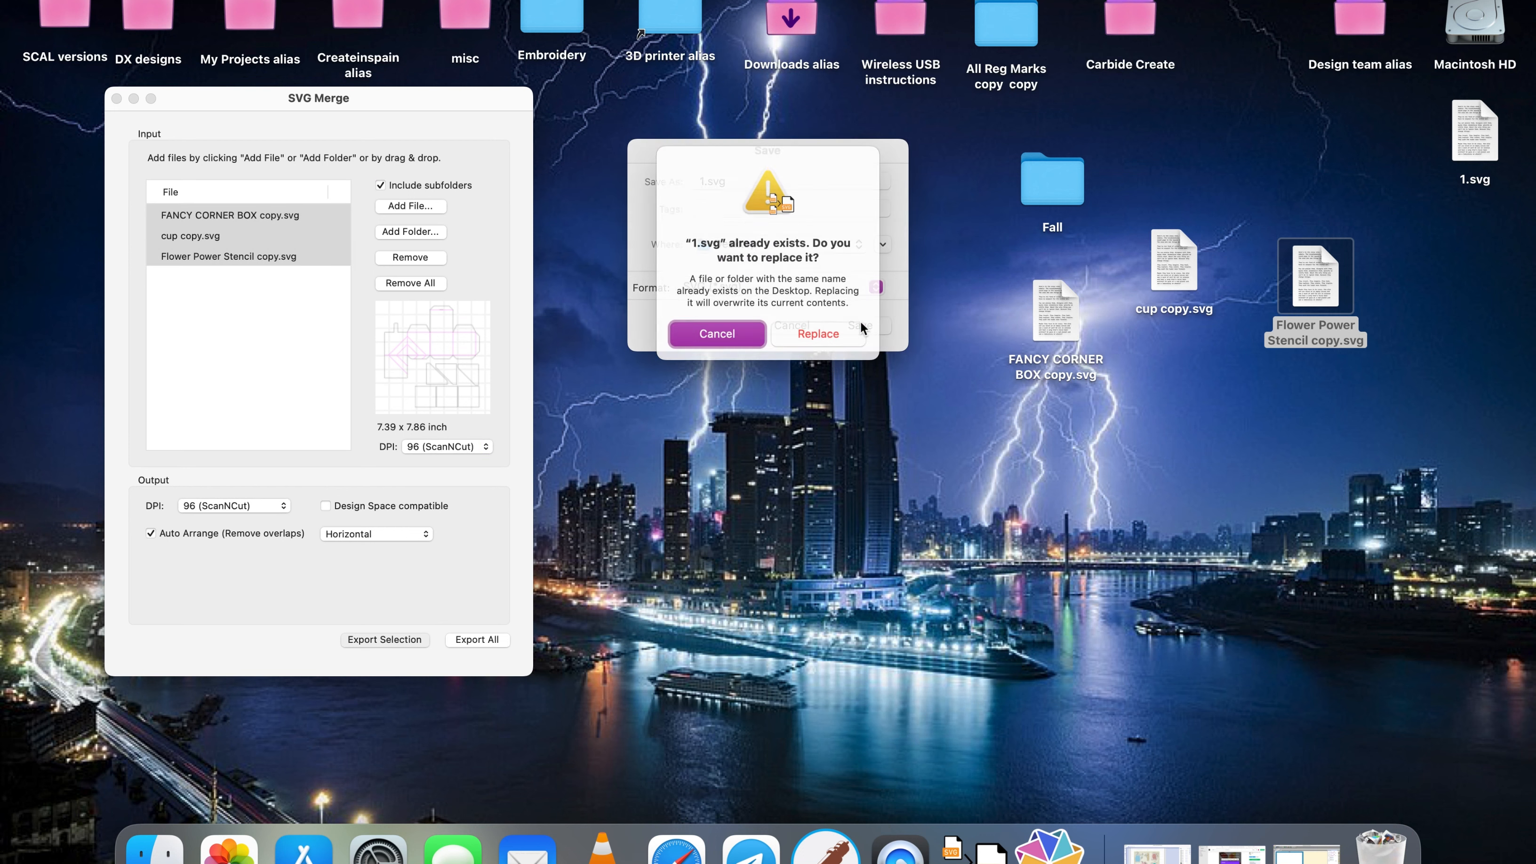
left_click(835, 341)
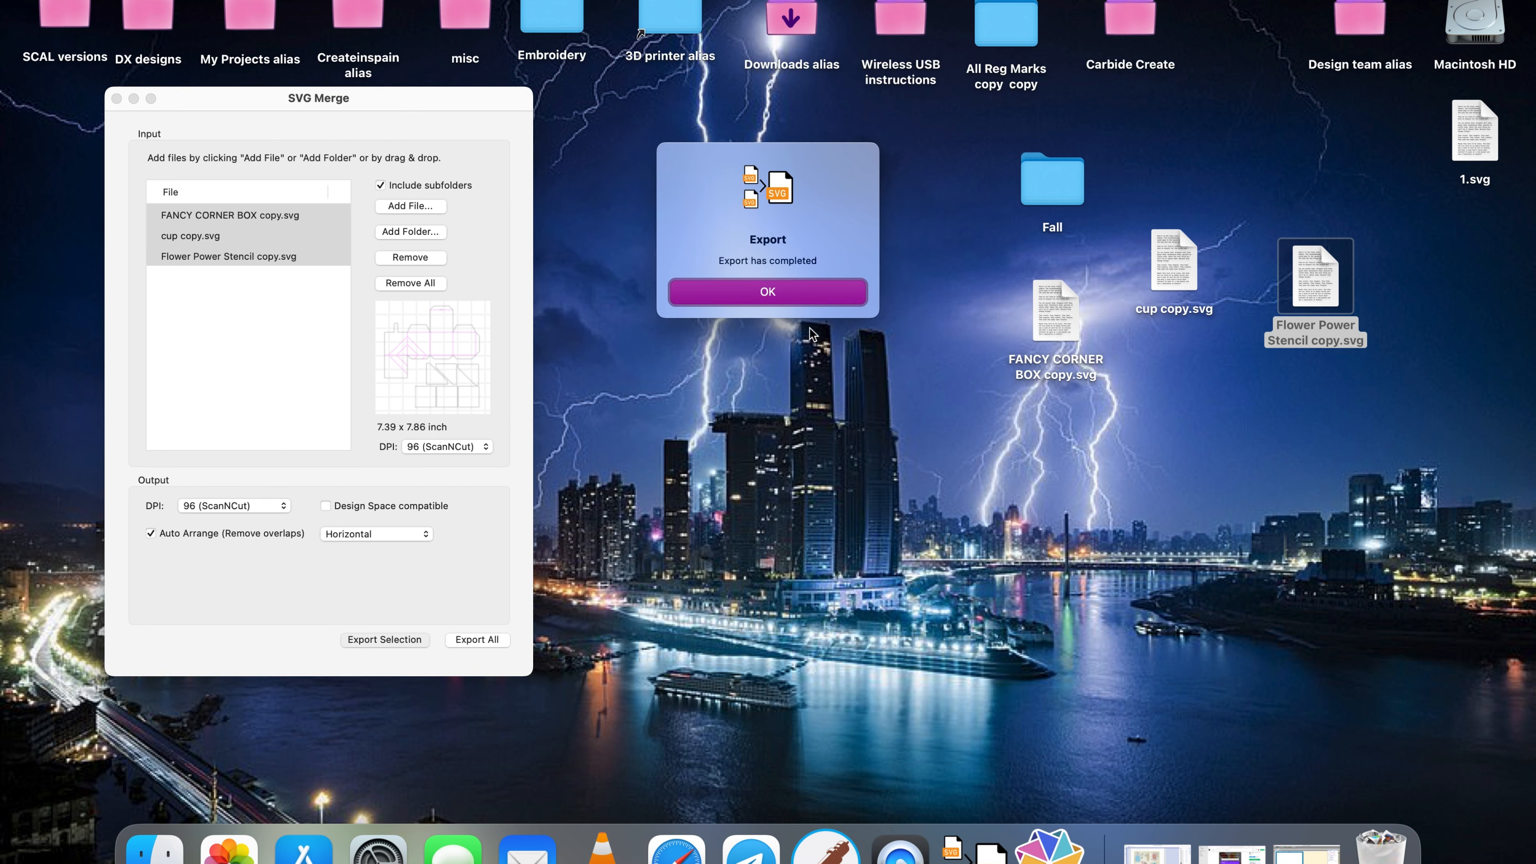
left_click(784, 294)
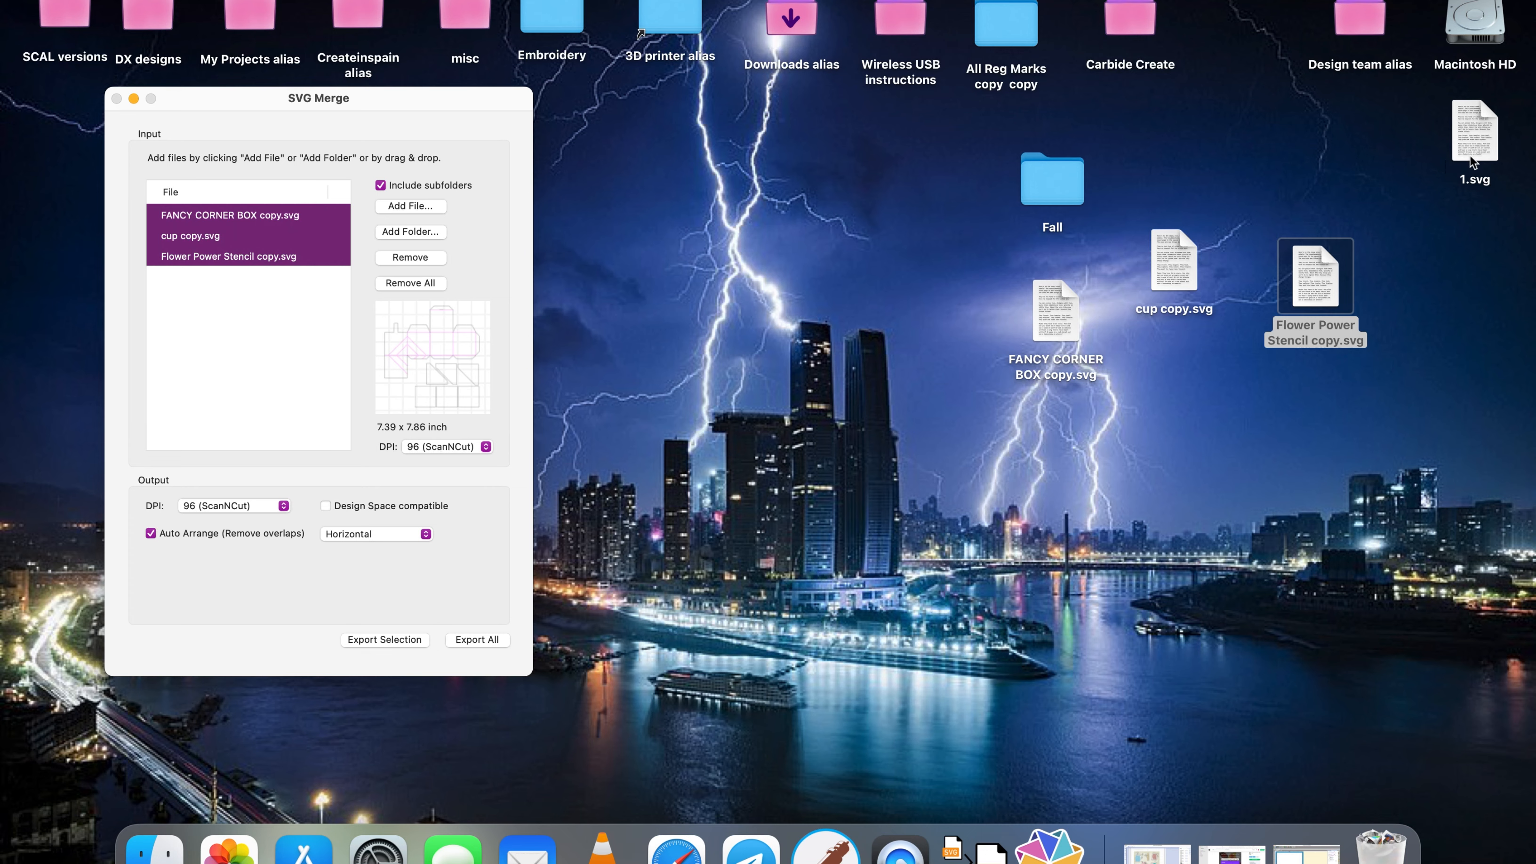
- Switch to Sure Cuts A Lot, import 1.svg from the desktop and move the artwork up to start on the page
left_click(1306, 853)
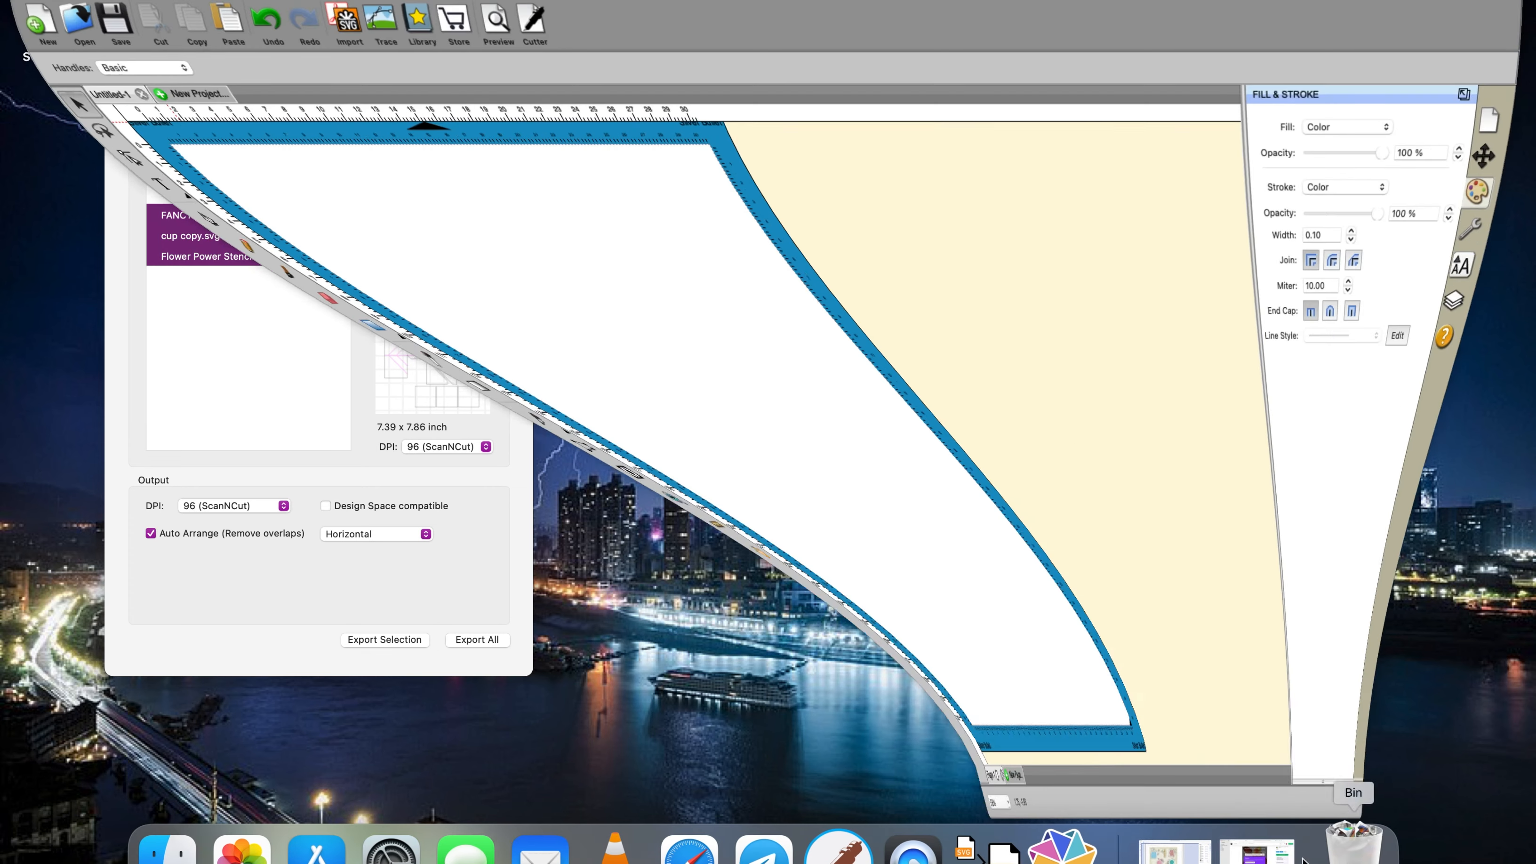
left_click(333, 40)
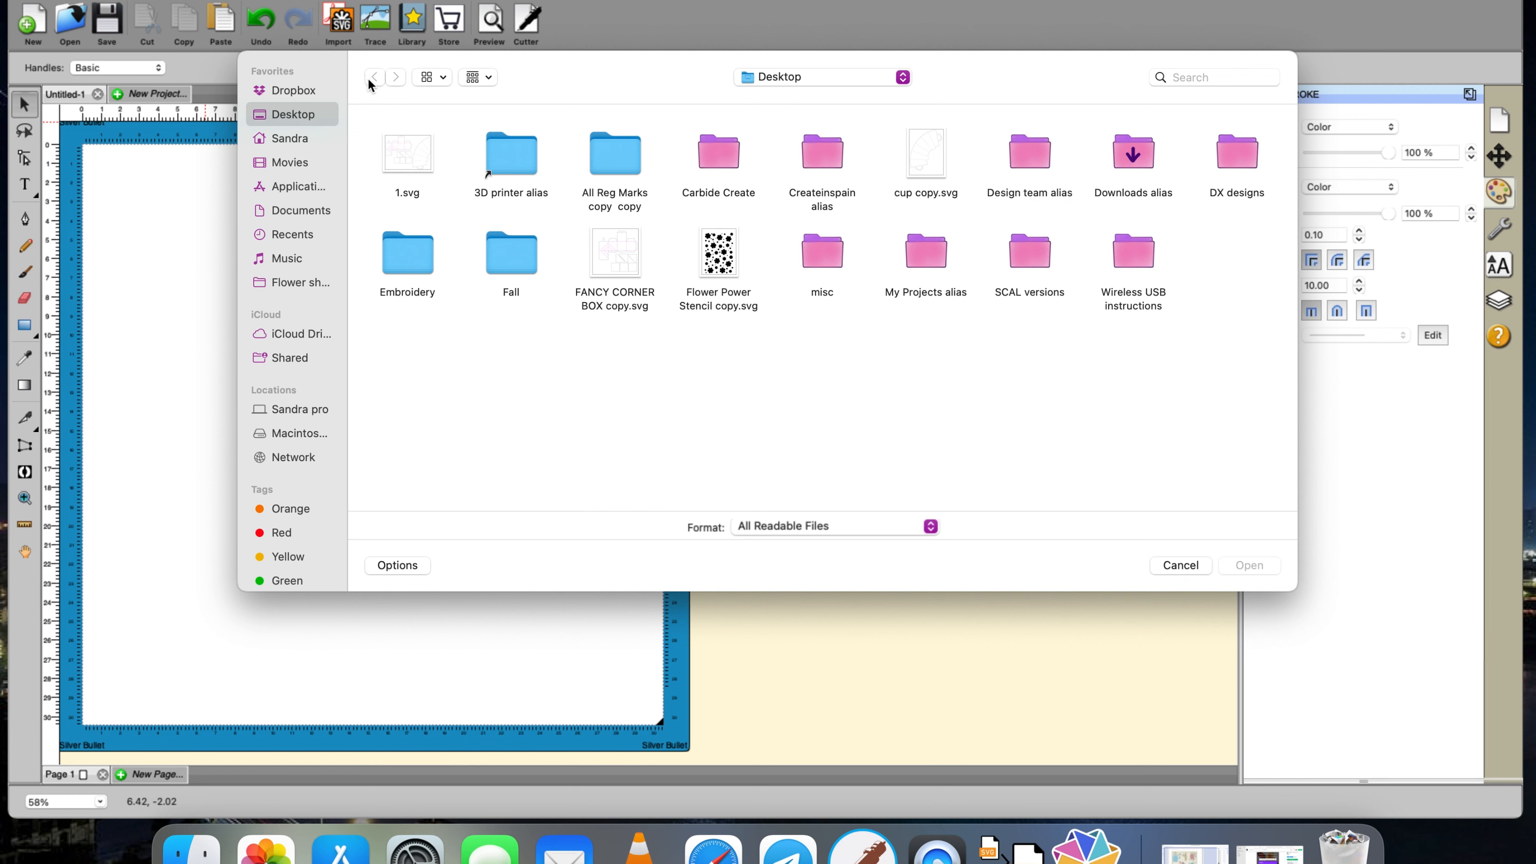
left_click(413, 150)
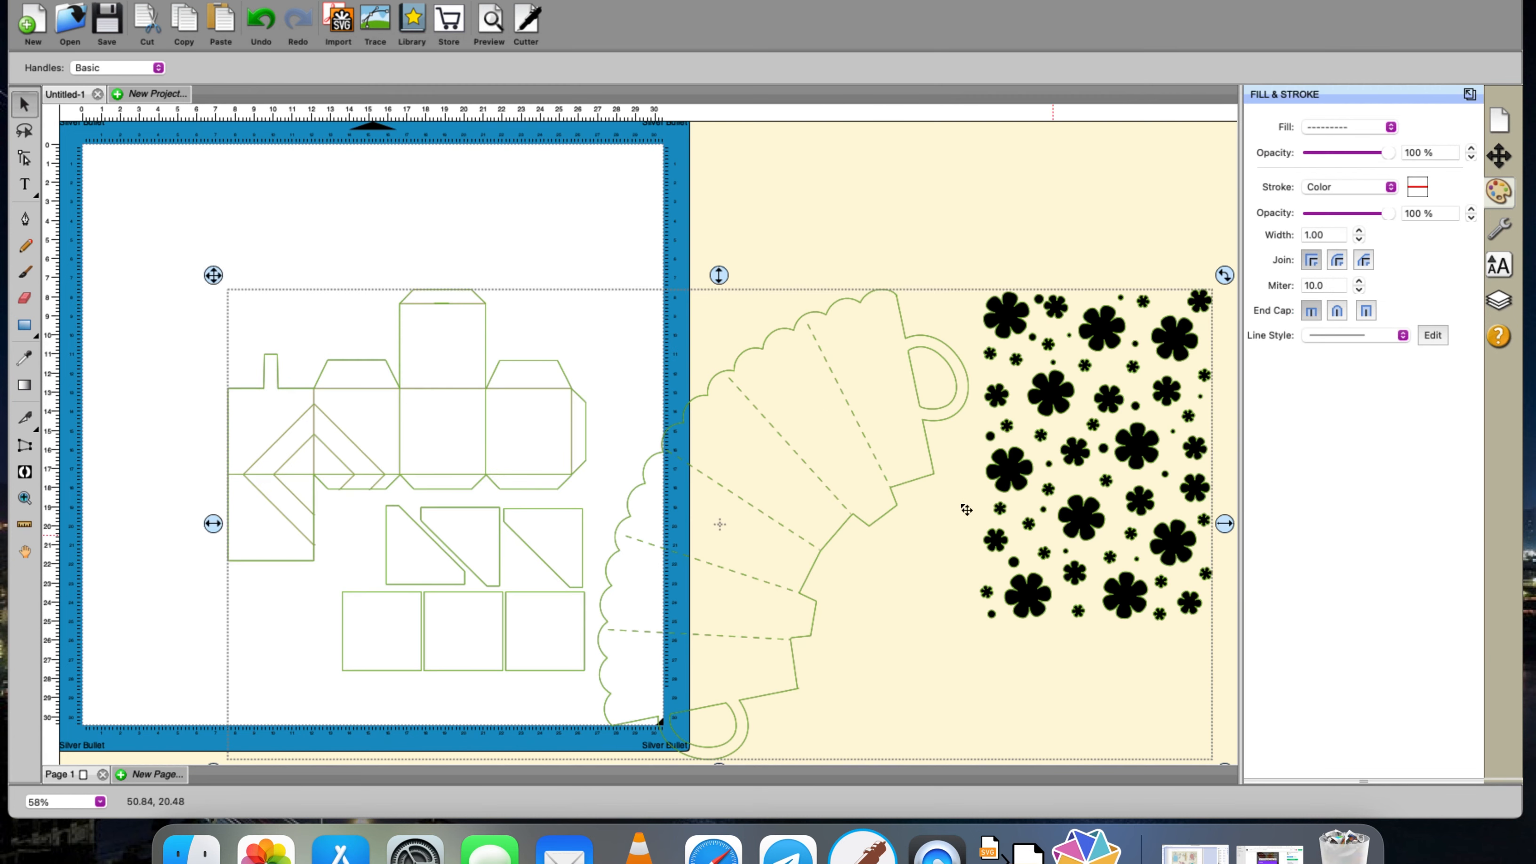
left_click(1246, 570)
left_click_drag(825, 412, 710, 305)
left_click(1196, 550)
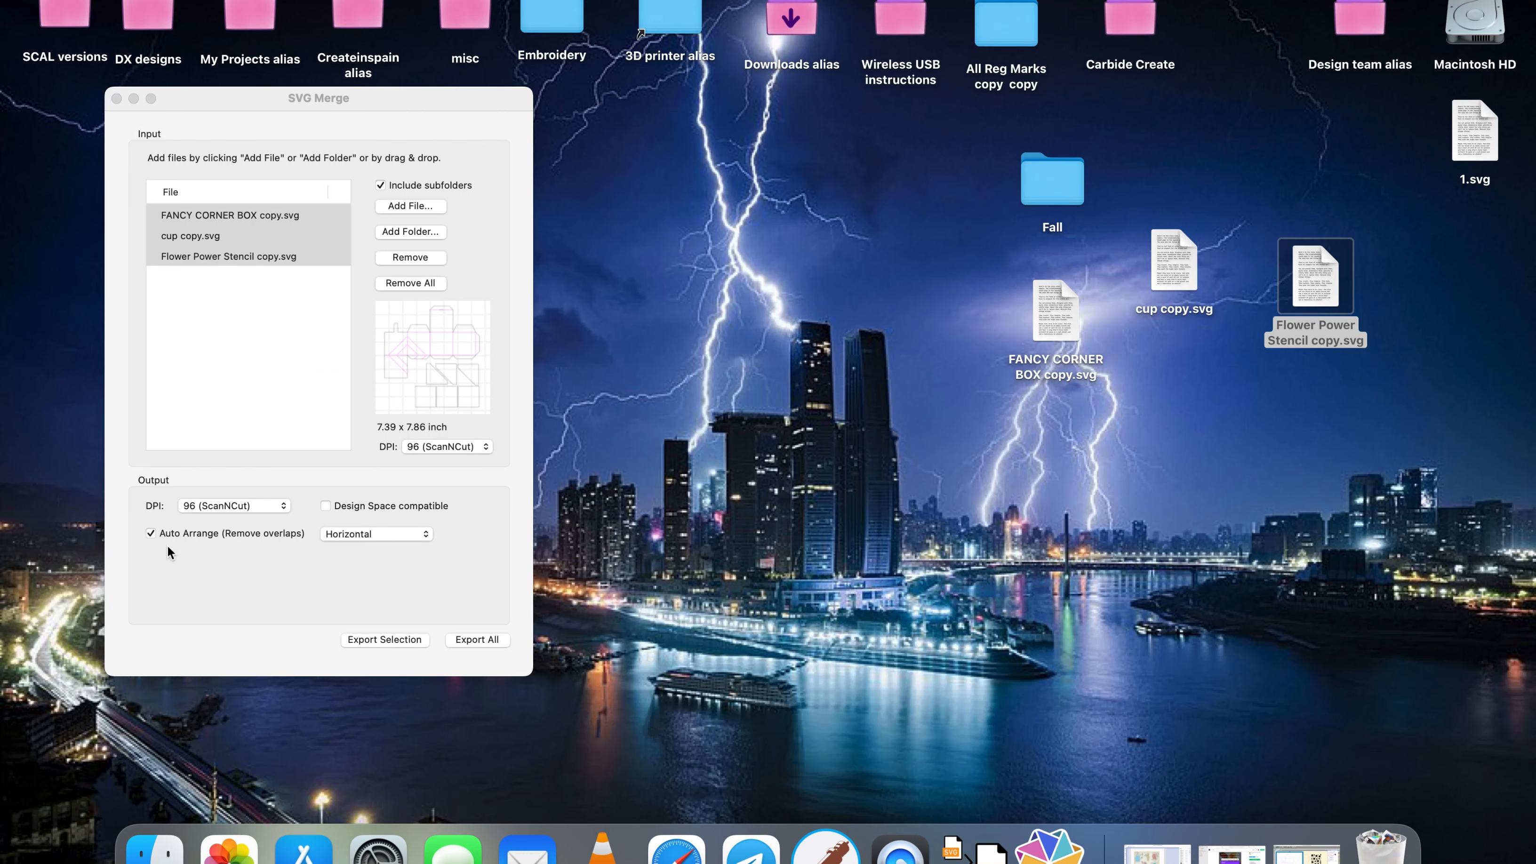
- In SVG Merge, turn off Auto Arrange and export the selected files to the desktop as 2.svg
left_click(151, 535)
left_click(151, 534)
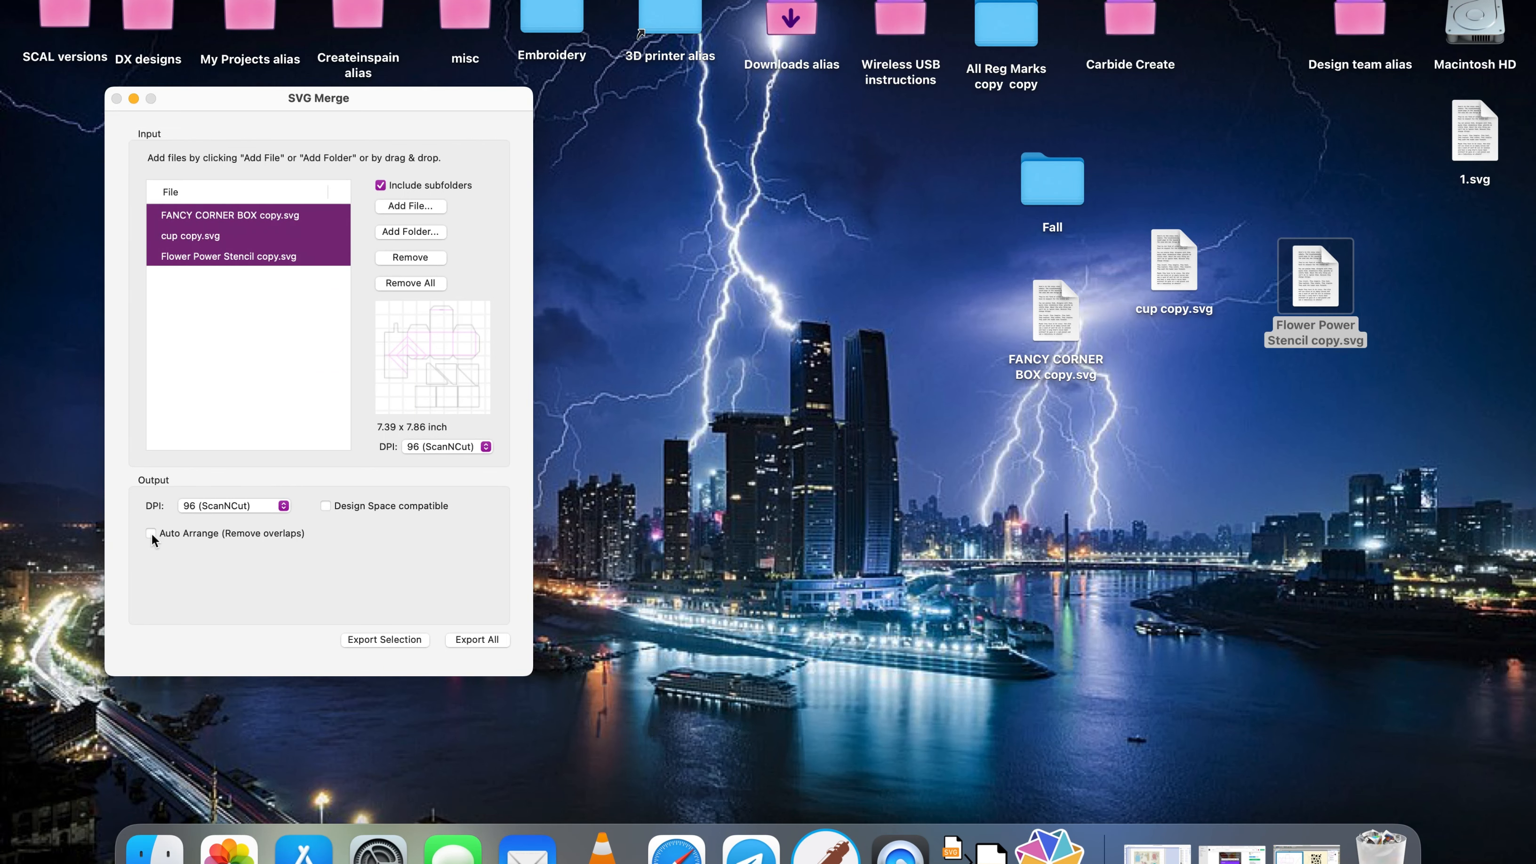
left_click(151, 534)
left_click(153, 536)
left_click(412, 640)
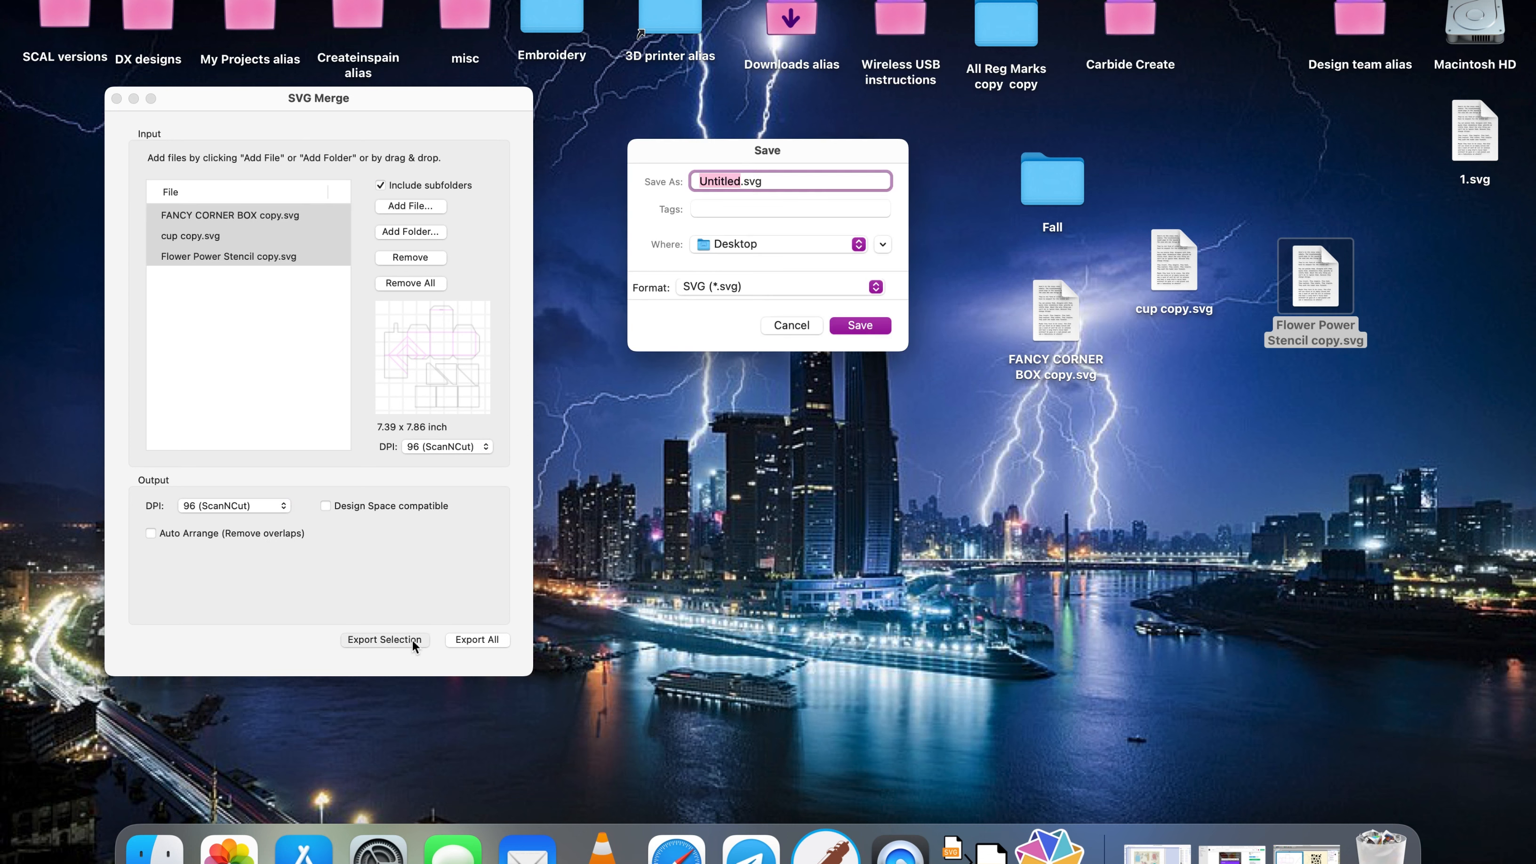
type("2")
key("Return")
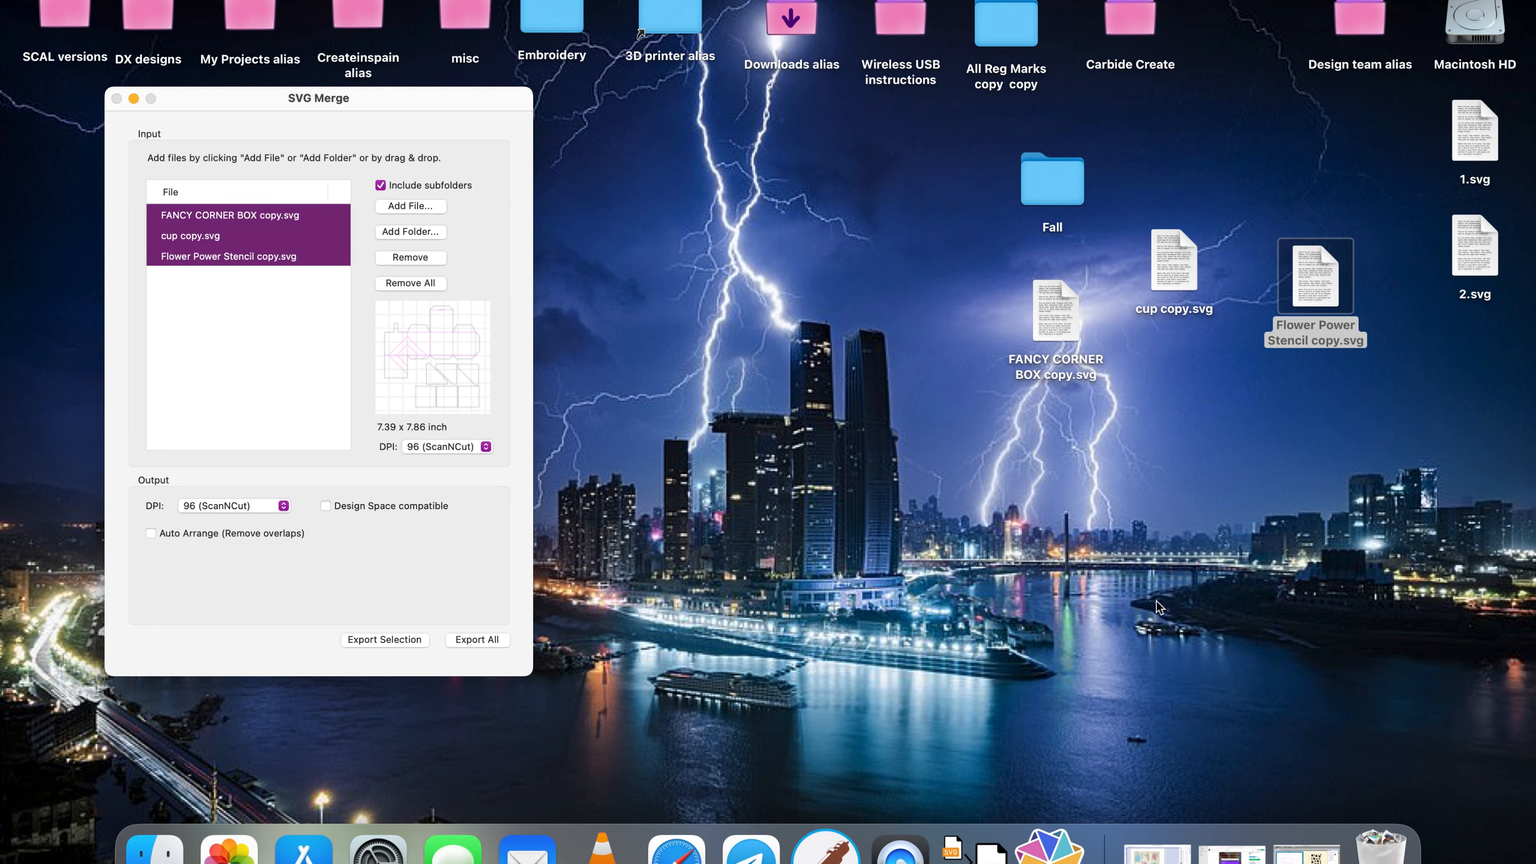
- Switch back to Sure Cuts A Lot and delete all the previously imported artwork
left_click(1307, 850)
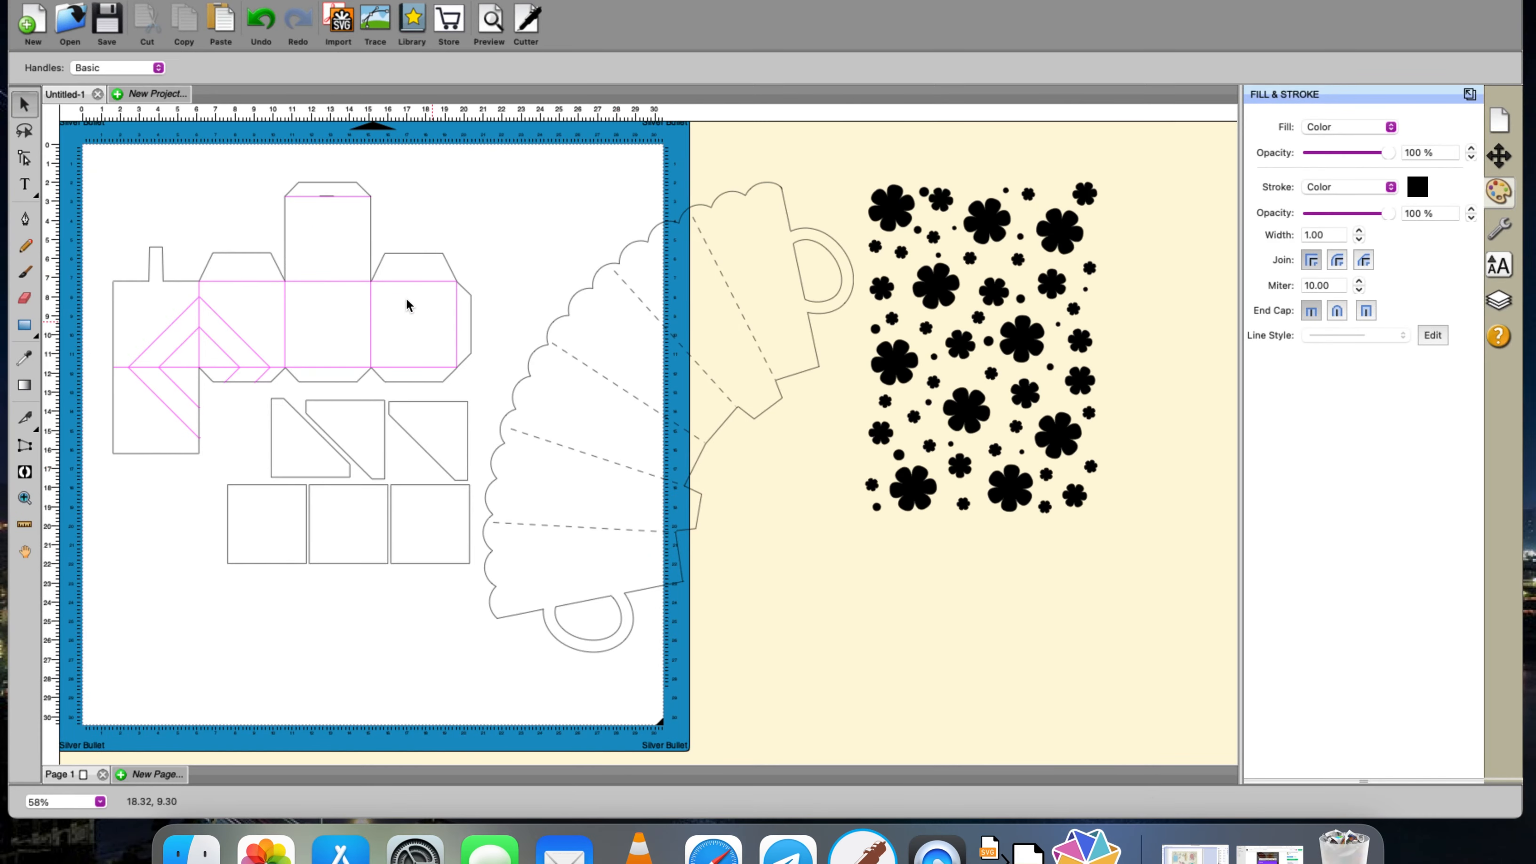
left_click_drag(69, 140, 1258, 606)
key("Delete")
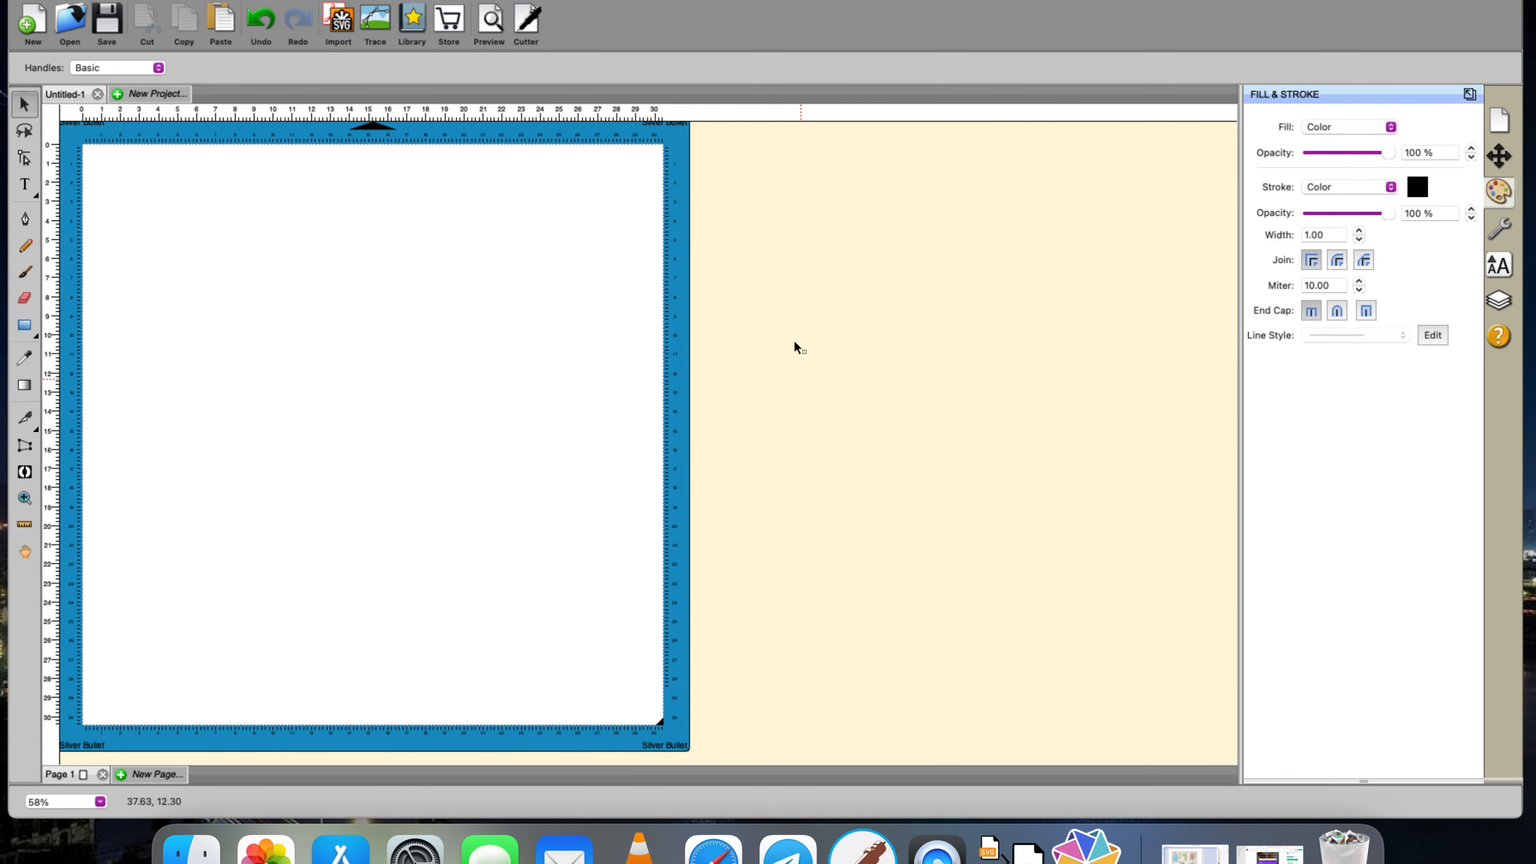
- Import 2.svg and place its artwork within the page
left_click(339, 20)
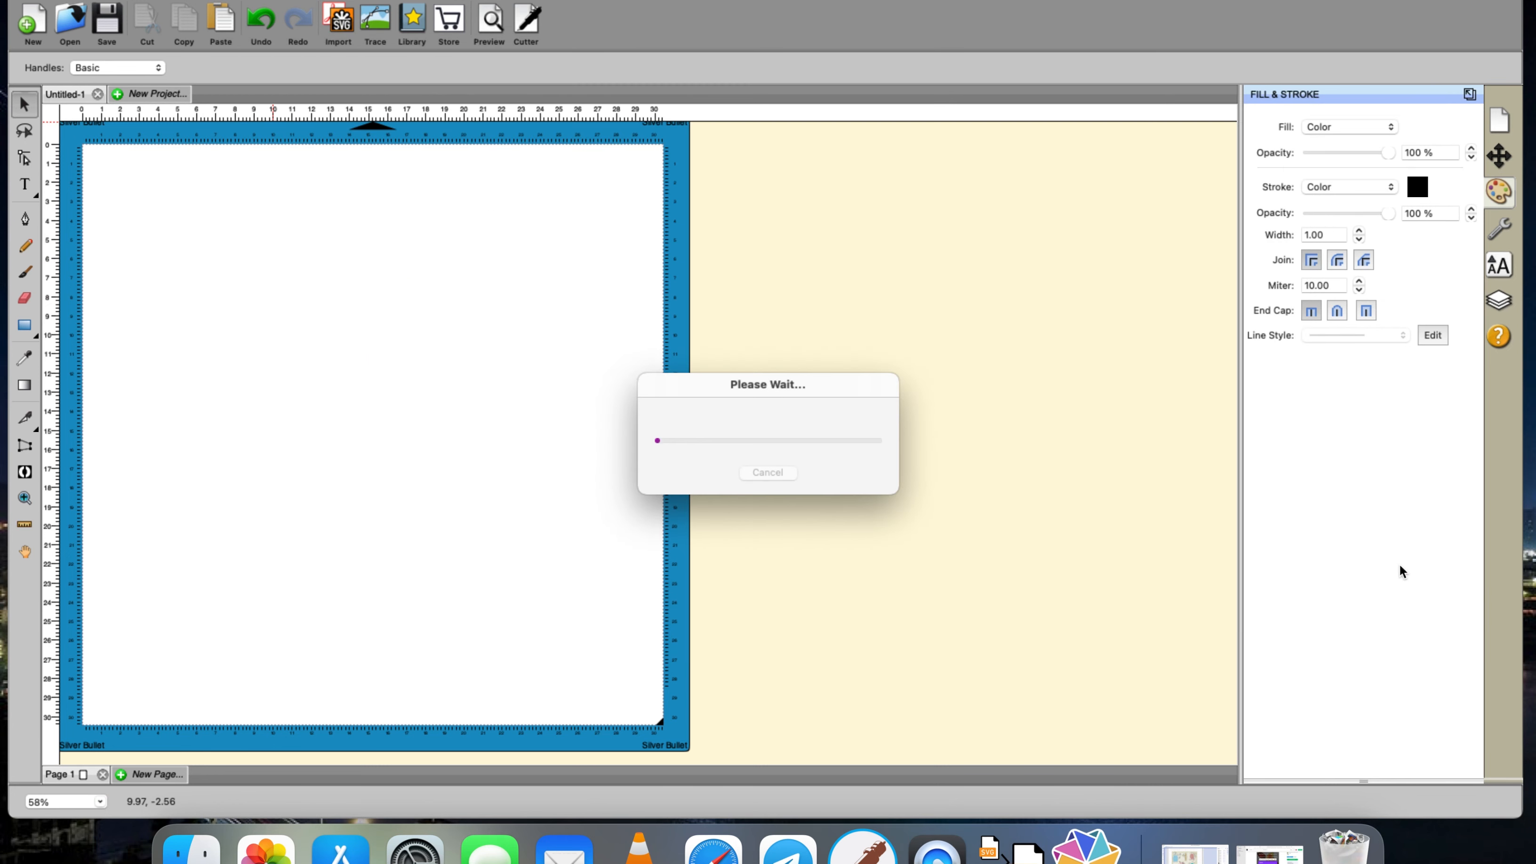
left_click_drag(541, 433, 453, 345)
left_click(598, 390)
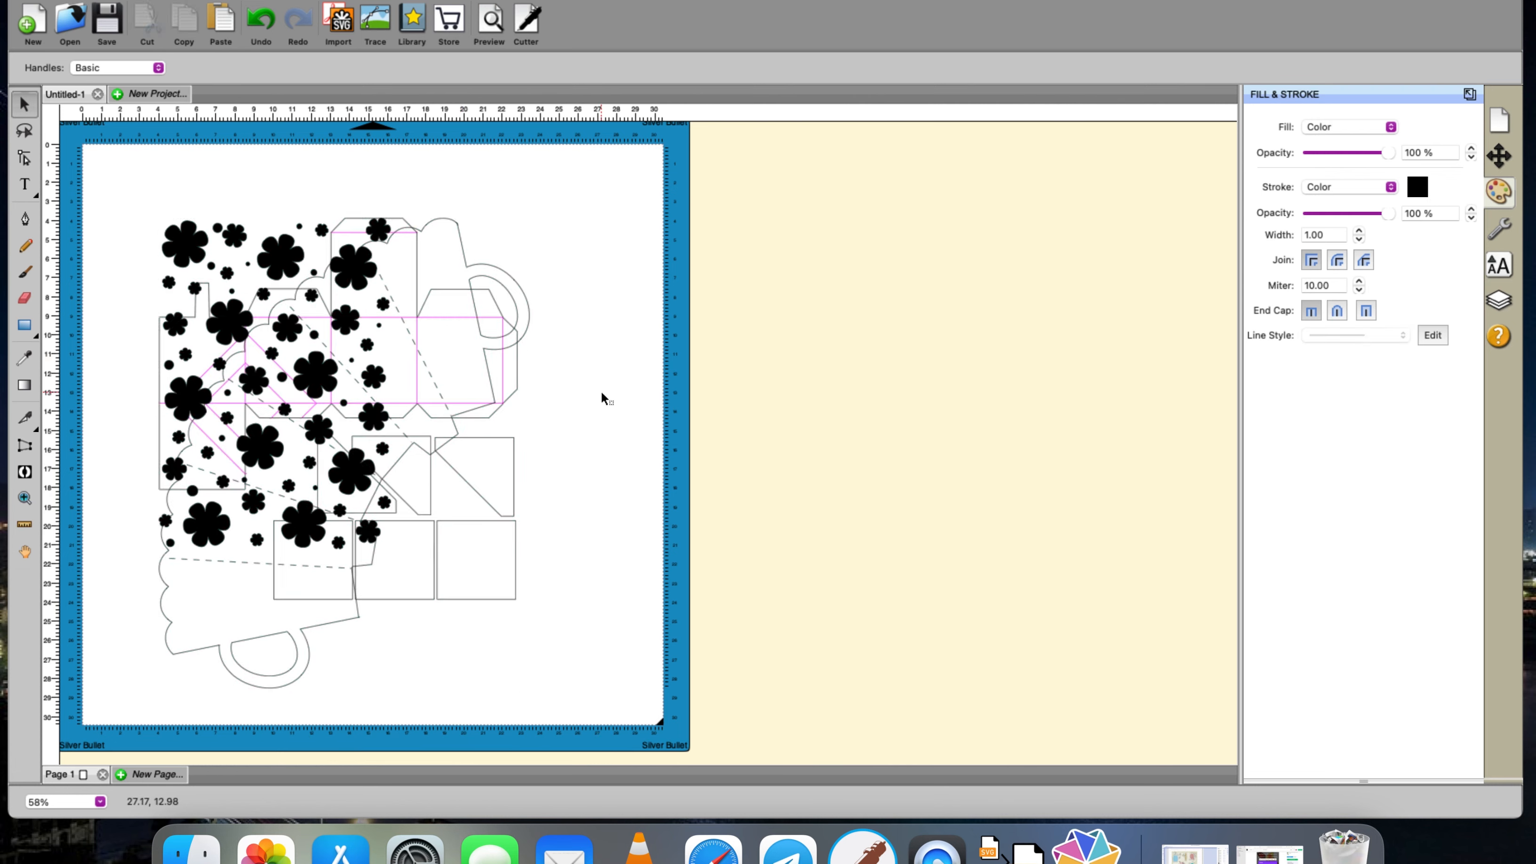
- Pull the cup and box outlines away from the flower stencil, moving the cup off the page, and return to SVG Merge
left_click_drag(520, 312, 1133, 246)
left_click_drag(513, 414, 725, 393)
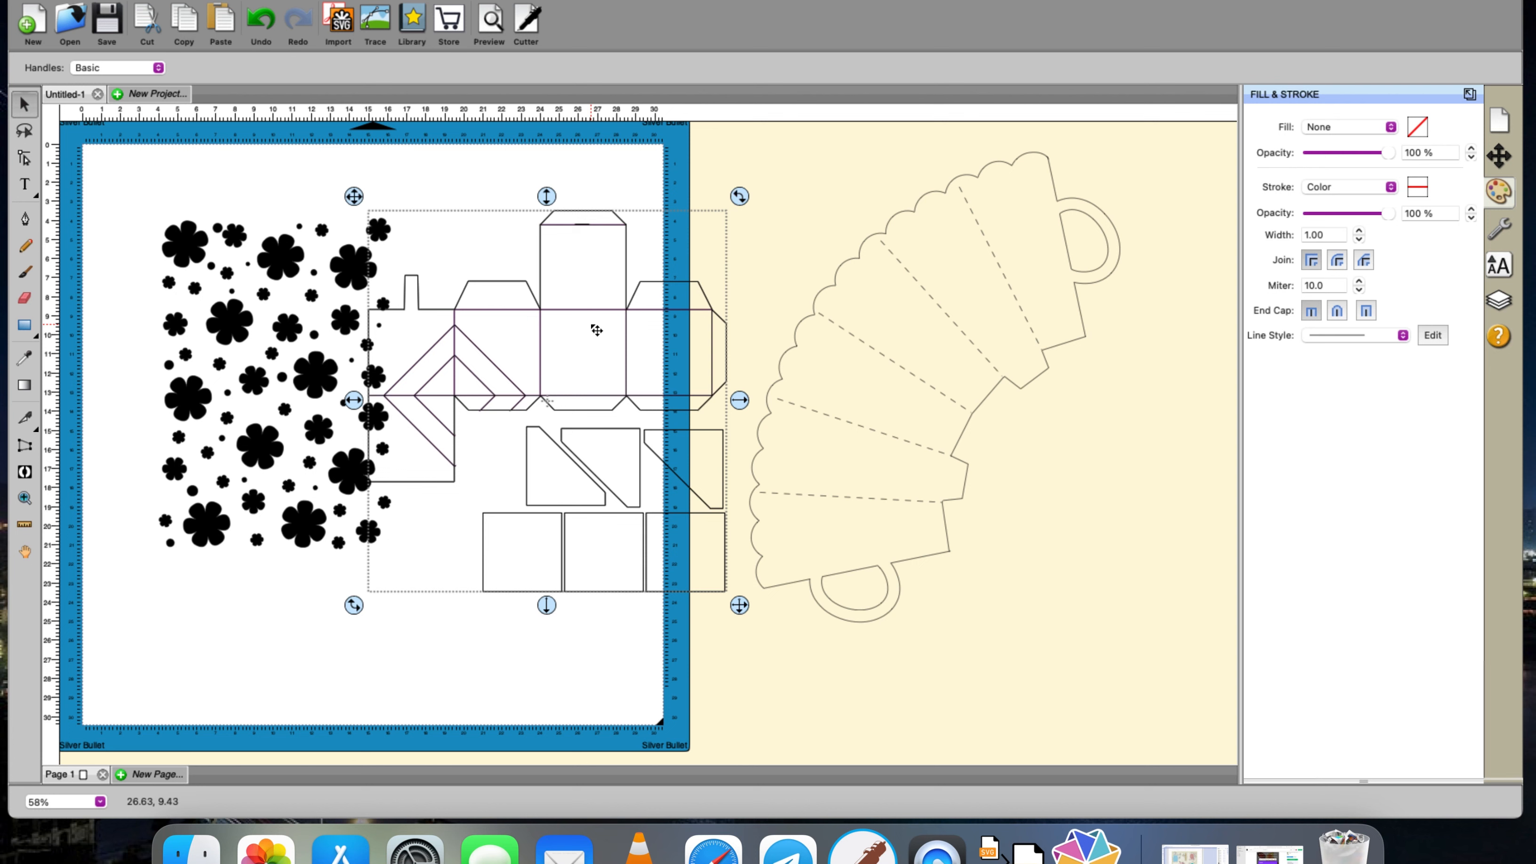
left_click_drag(569, 316, 675, 310)
left_click(427, 499)
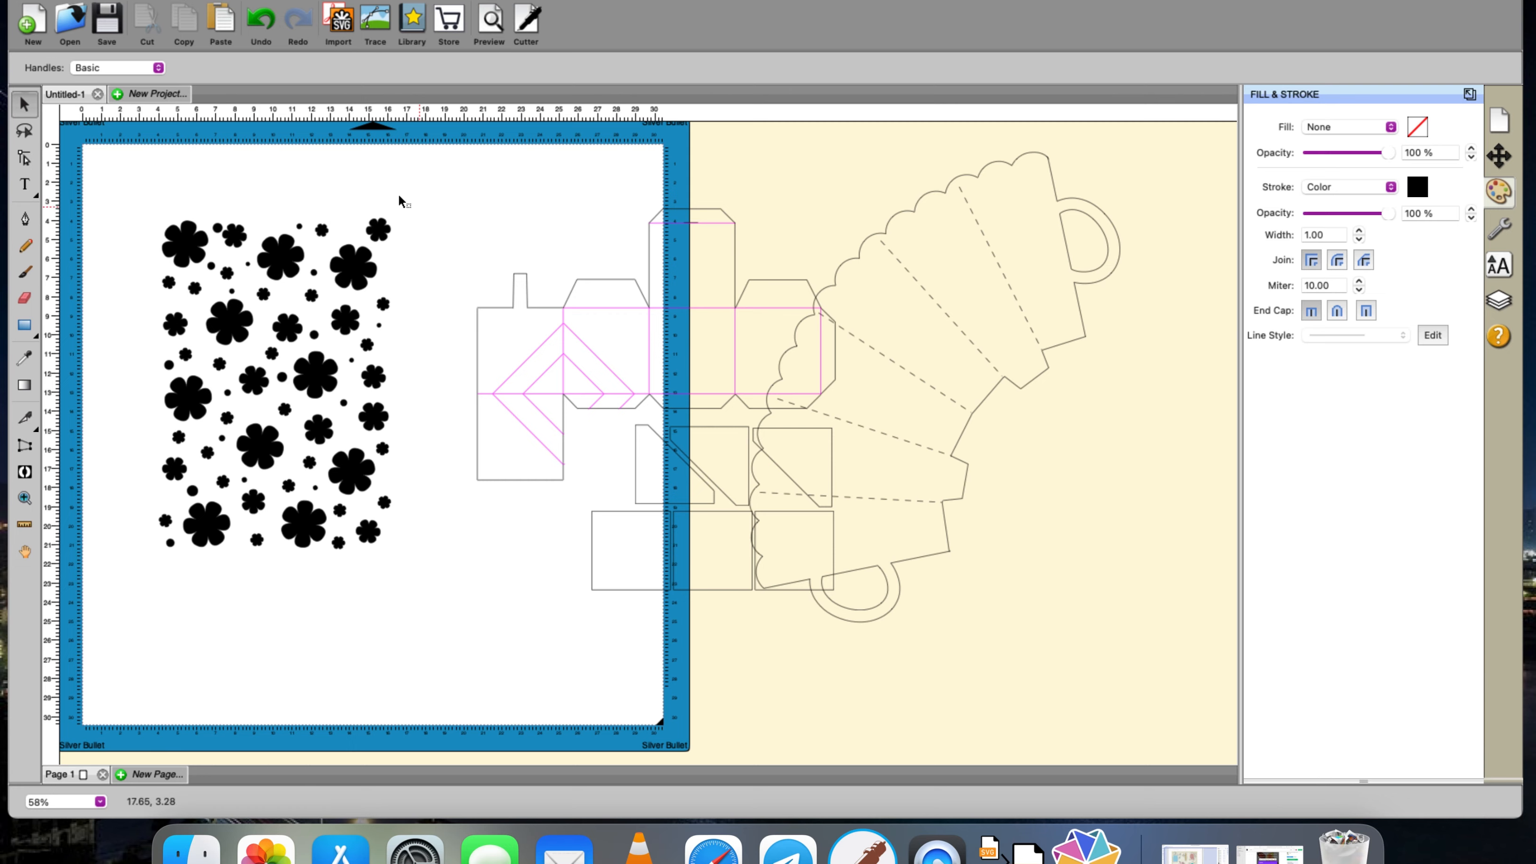
left_click(37, 1)
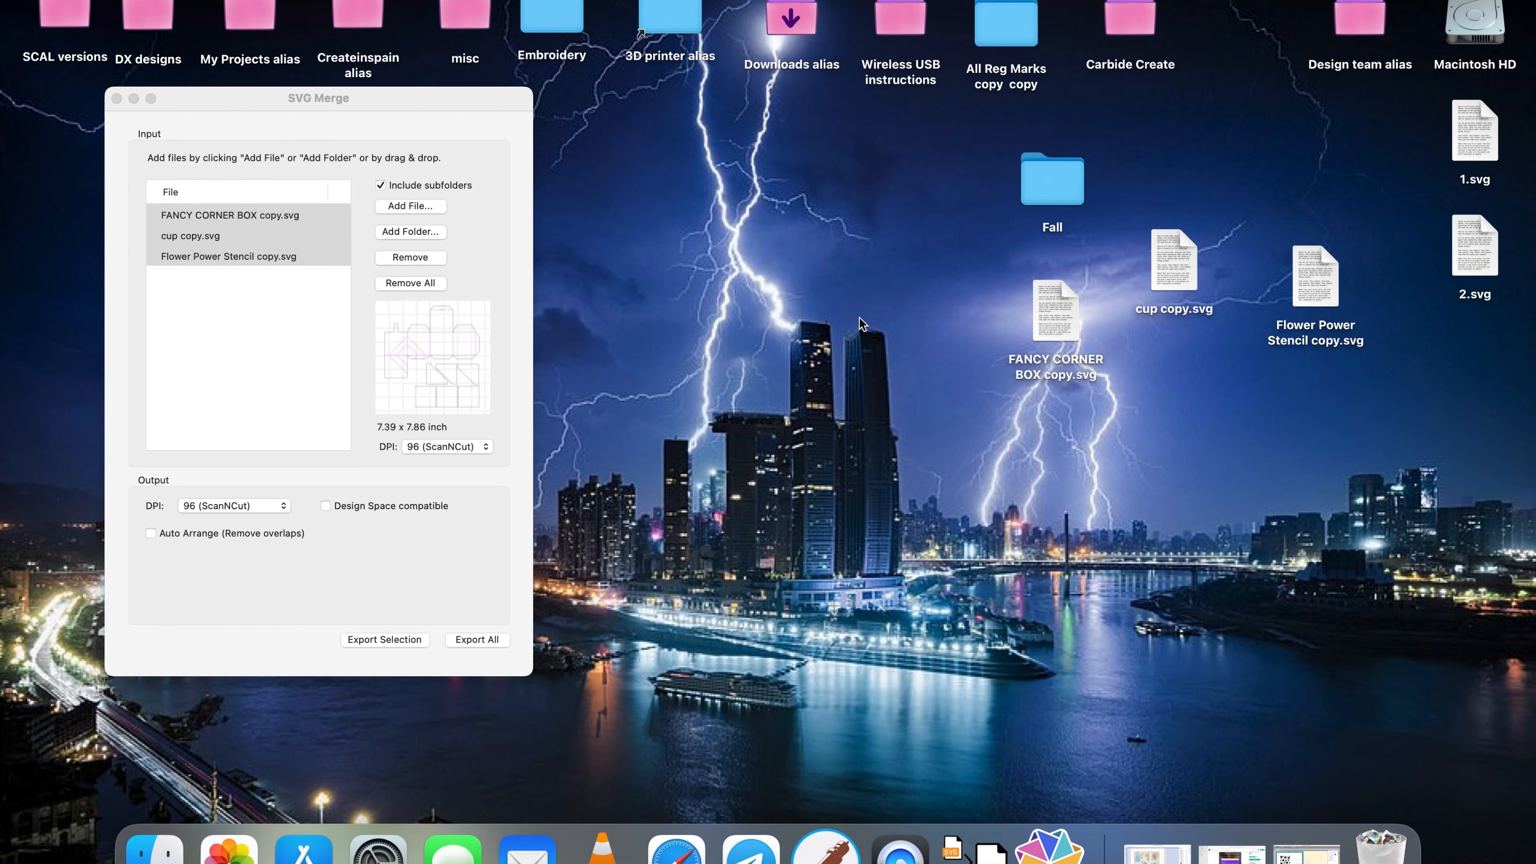